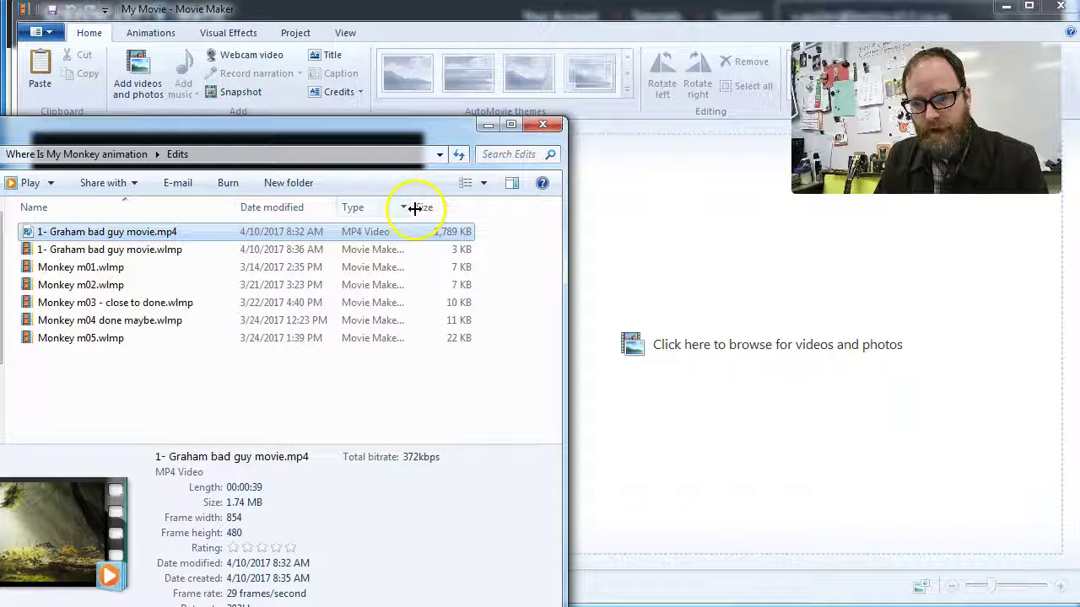
# Step: Return the Edits folder to Details view and widen the Type column to show full file types
pyautogui.click(470, 189)
pyautogui.click(481, 186)
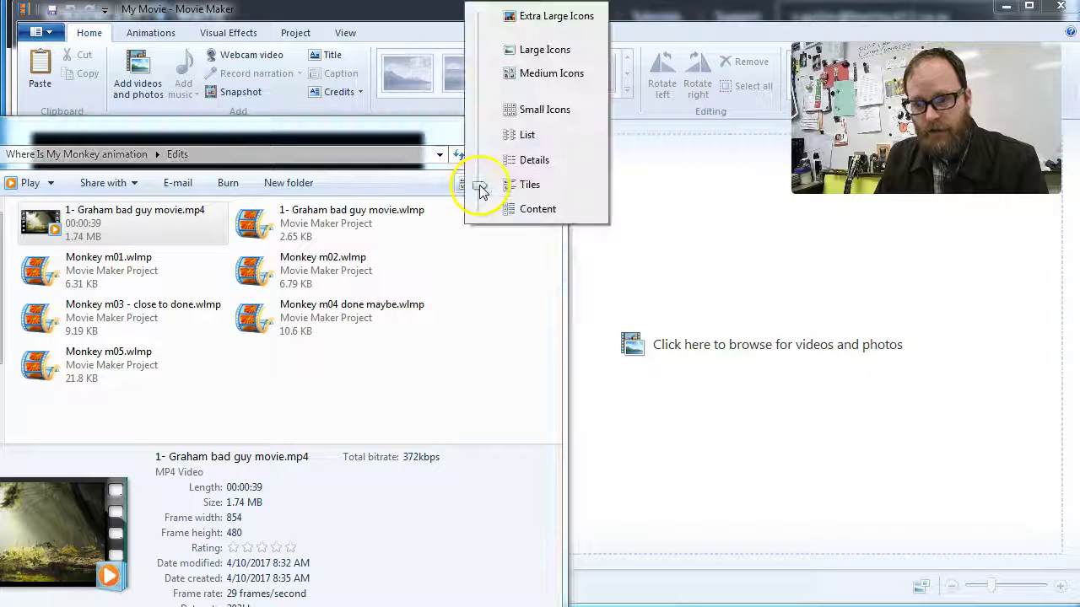
pyautogui.click(534, 160)
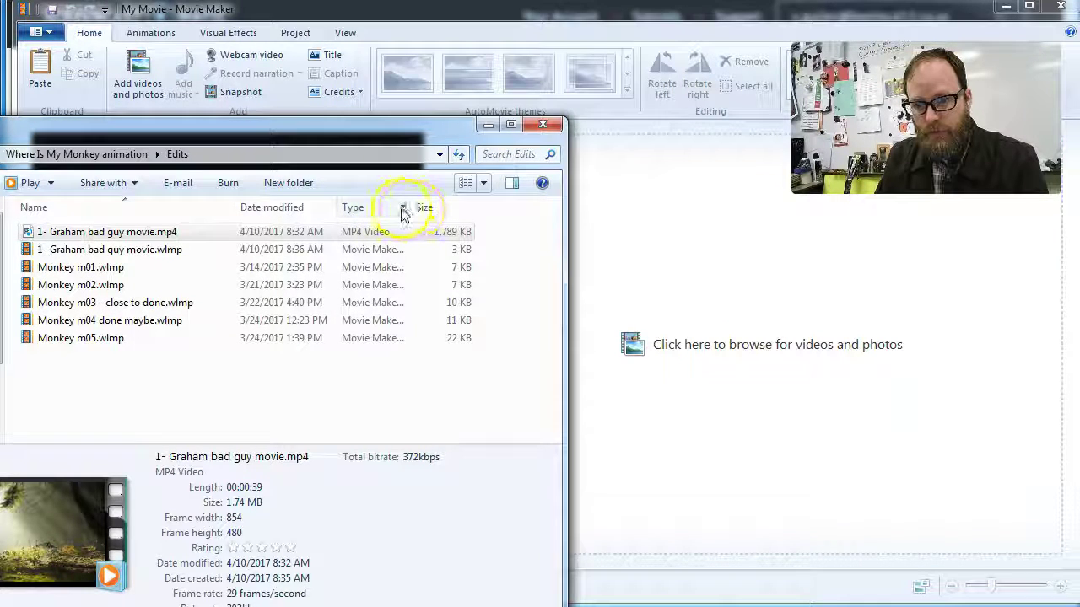
pyautogui.moveTo(410, 208); pyautogui.dragTo(487, 209)
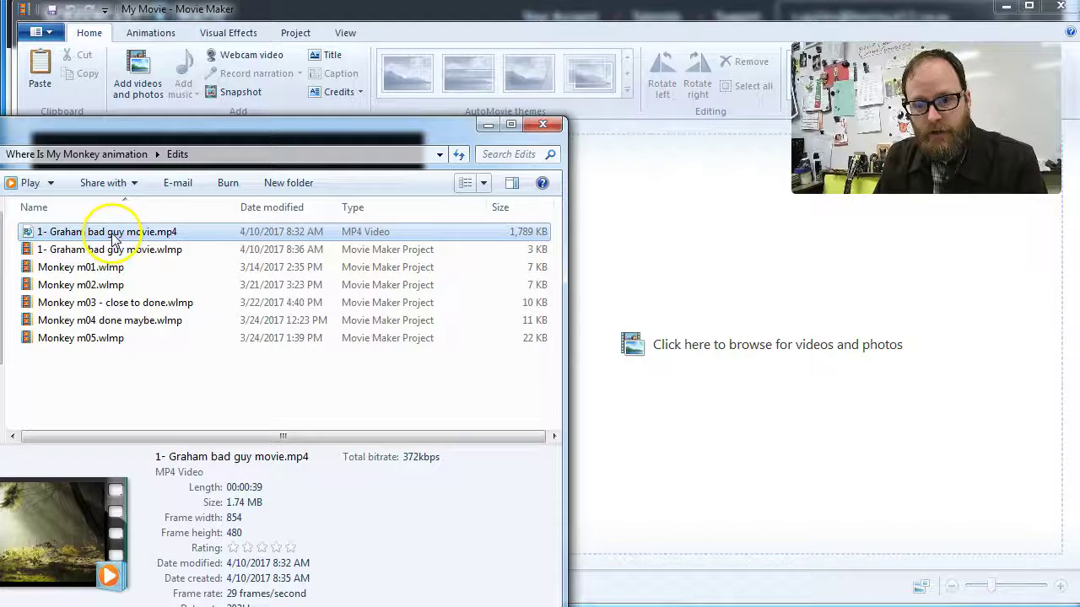
# Step: Place 1- Graham bad guy movie.mp4 on the storyboard, play and scrub it, and check the Add music choices
pyautogui.moveTo(112, 239); pyautogui.dragTo(656, 292)
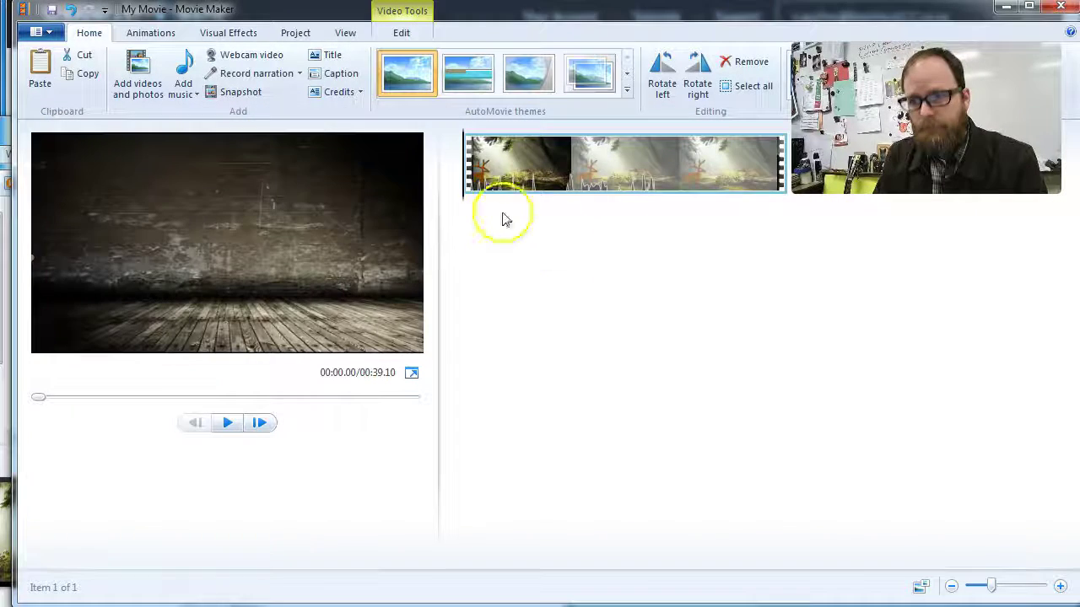
pyautogui.press('space')
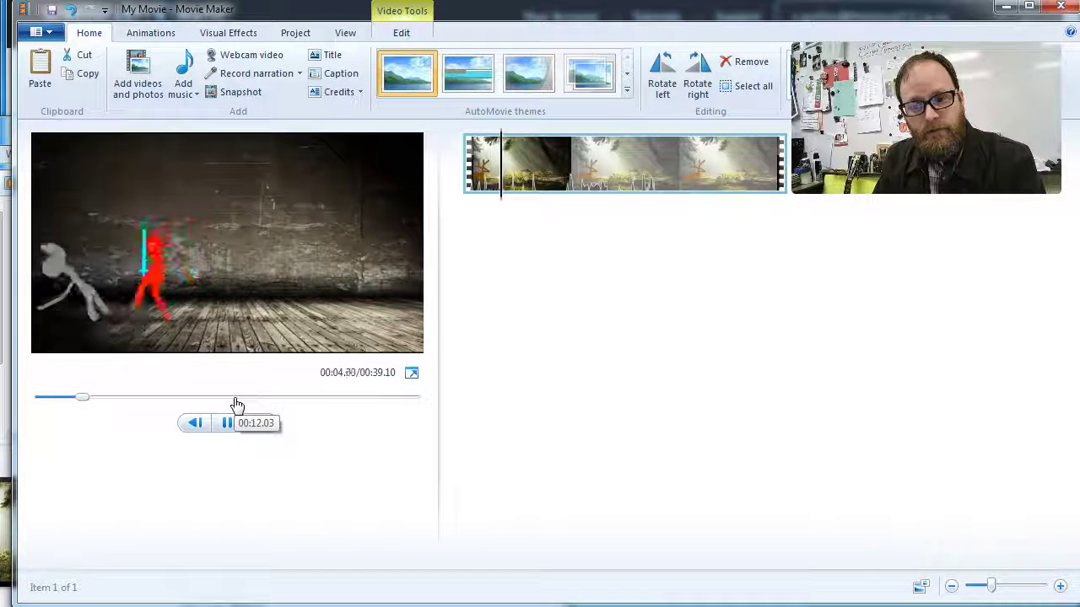
pyautogui.click(226, 422)
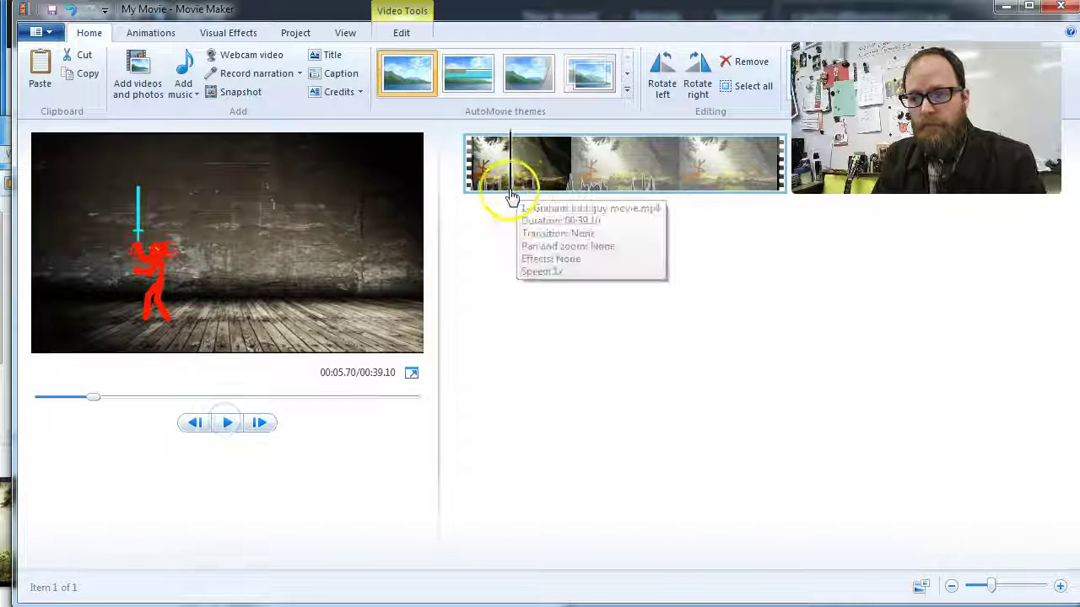
pyautogui.click(464, 196)
pyautogui.moveTo(458, 194)
pyautogui.mouseDown()
pyautogui.moveTo(619, 198)
pyautogui.moveTo(448, 197)
pyautogui.mouseUp()
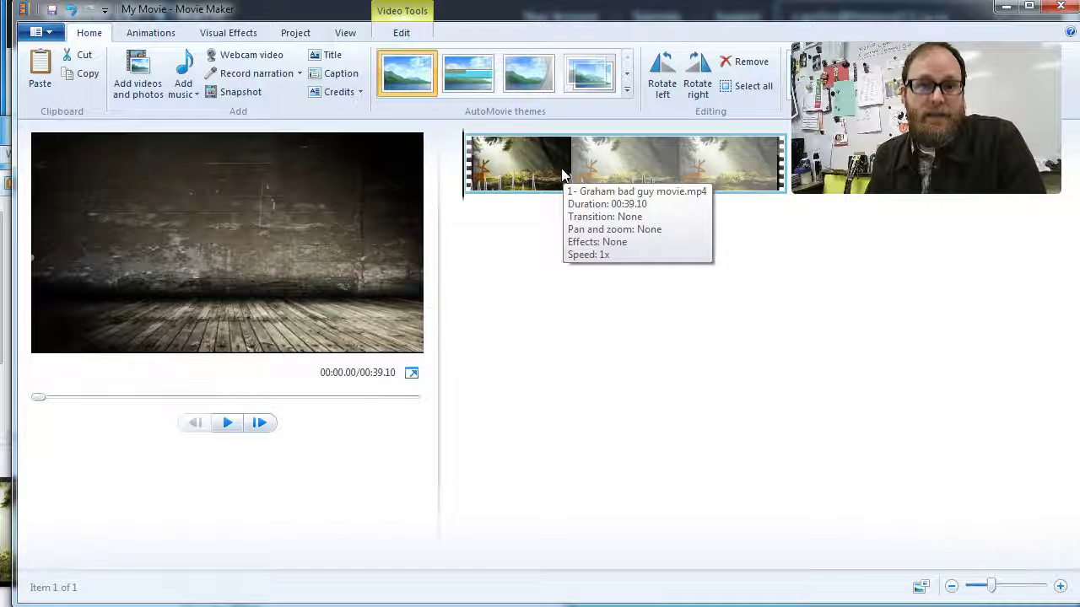
pyautogui.click(200, 97)
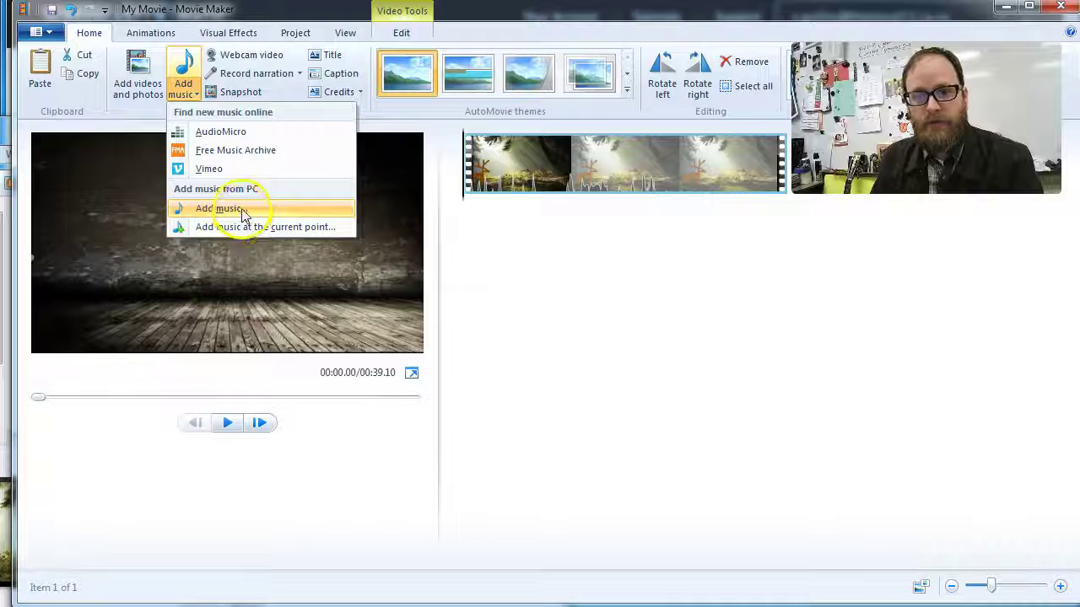
pyautogui.click(595, 257)
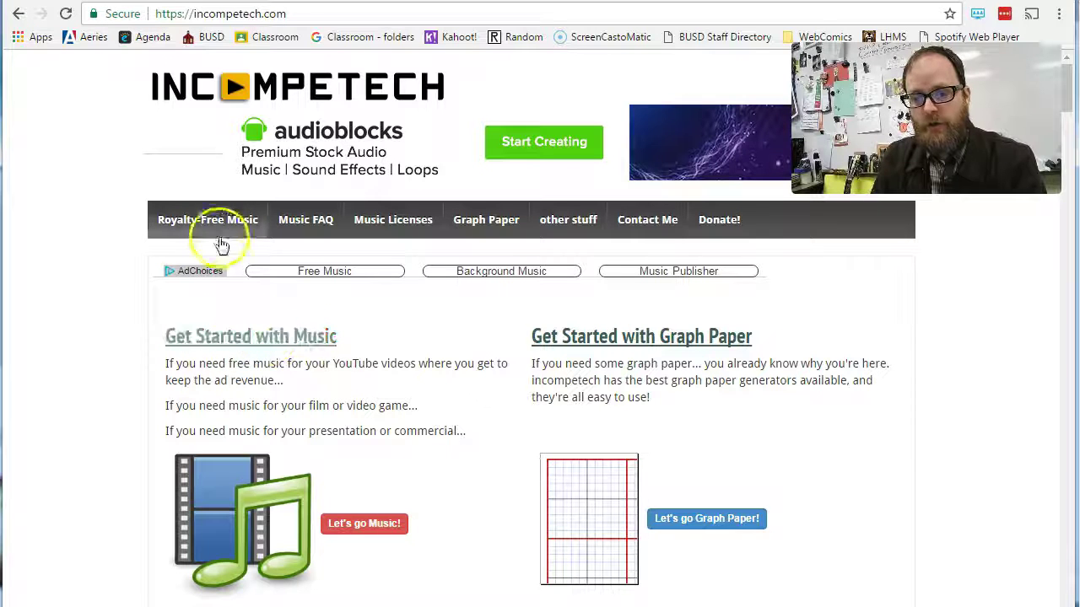
# Step: Find Bummin on Tremelo in Incompetech's royalty-free song table and play its preview
pyautogui.click(231, 336)
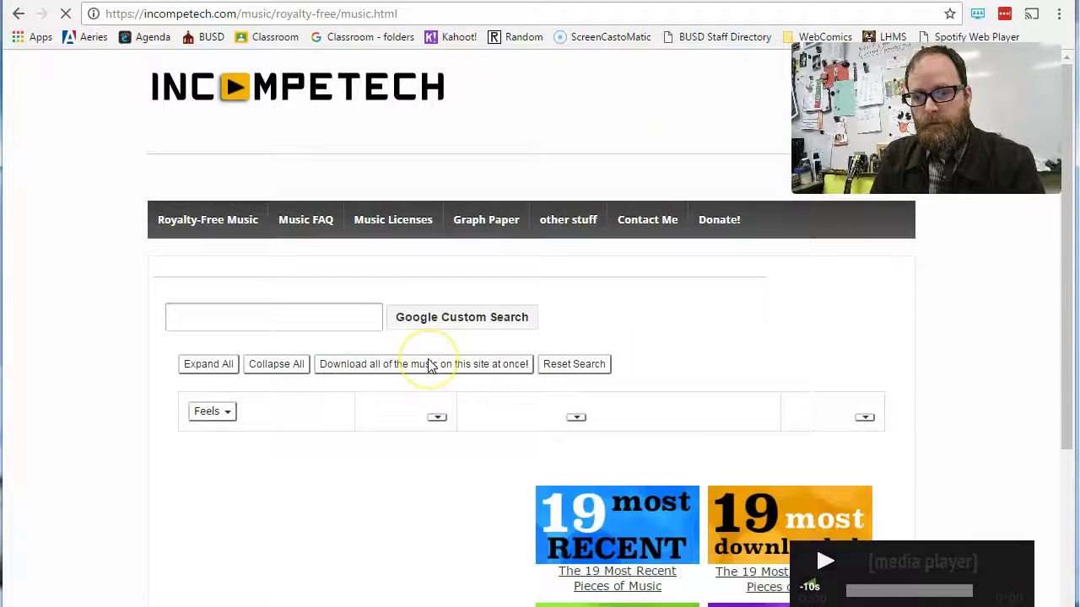
pyautogui.scroll(-2, 430, 367)
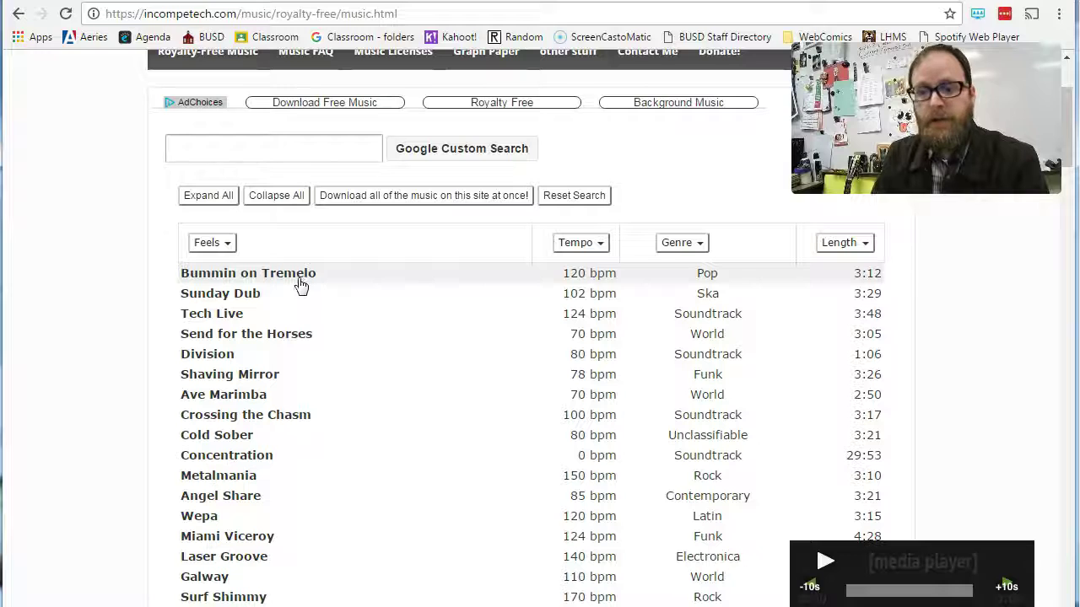
pyautogui.click(248, 286)
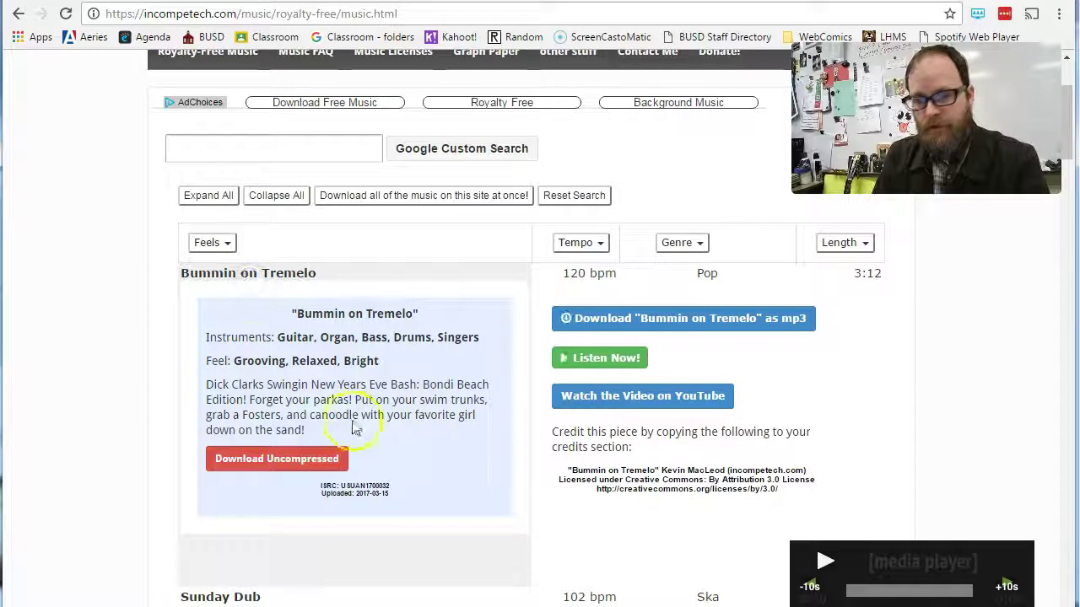
pyautogui.click(567, 358)
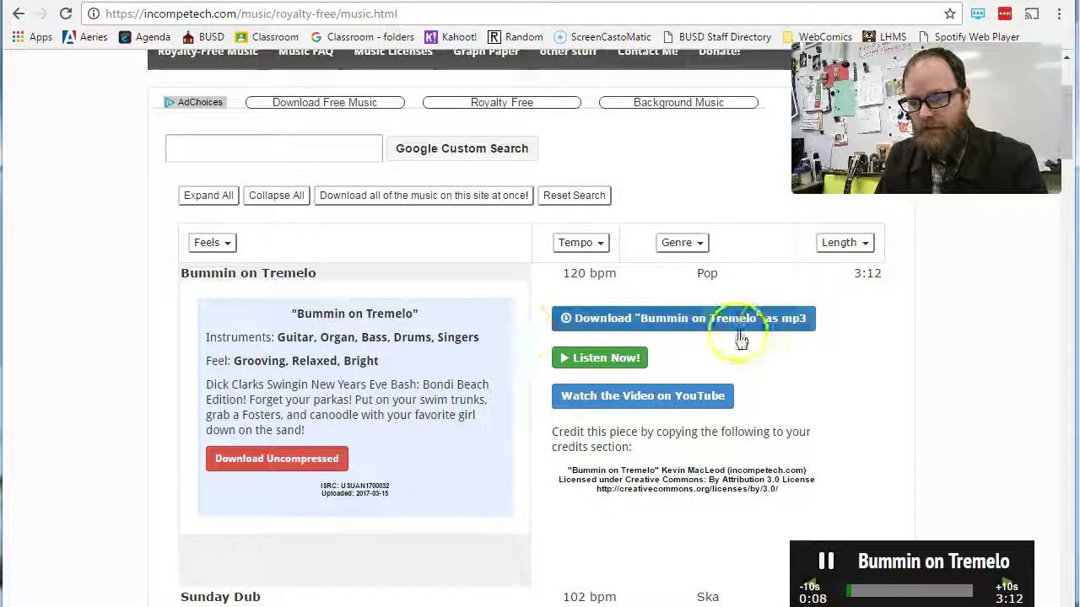
# Step: Download Bummin on Tremelo as mp3 into Desktop > Where Is My Monkey animation > Edits
pyautogui.click(823, 561)
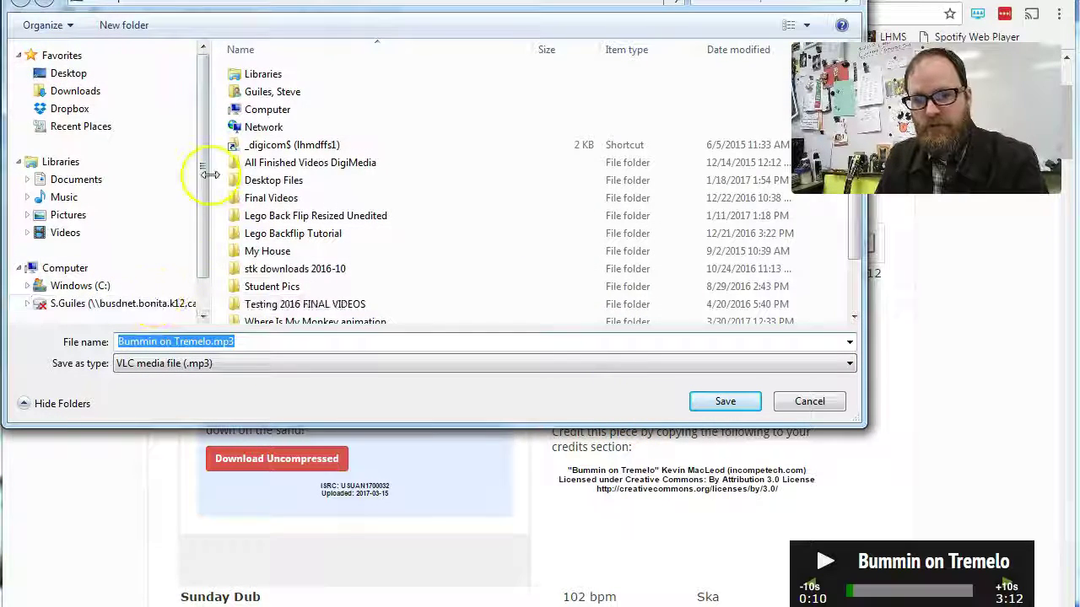
pyautogui.moveTo(203, 168); pyautogui.dragTo(211, 203)
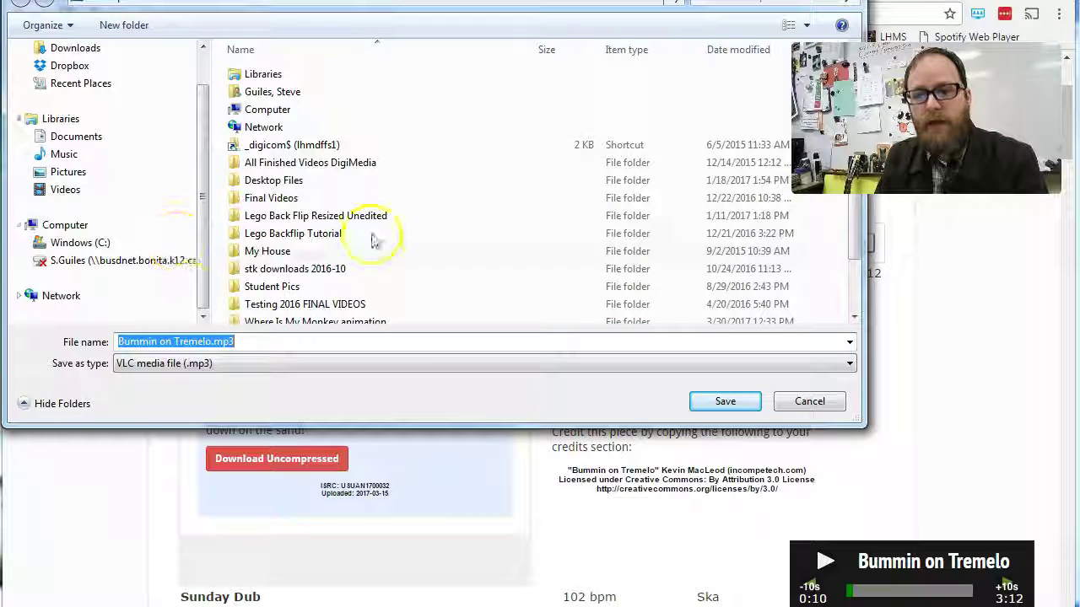
pyautogui.scroll(2, 199, 162)
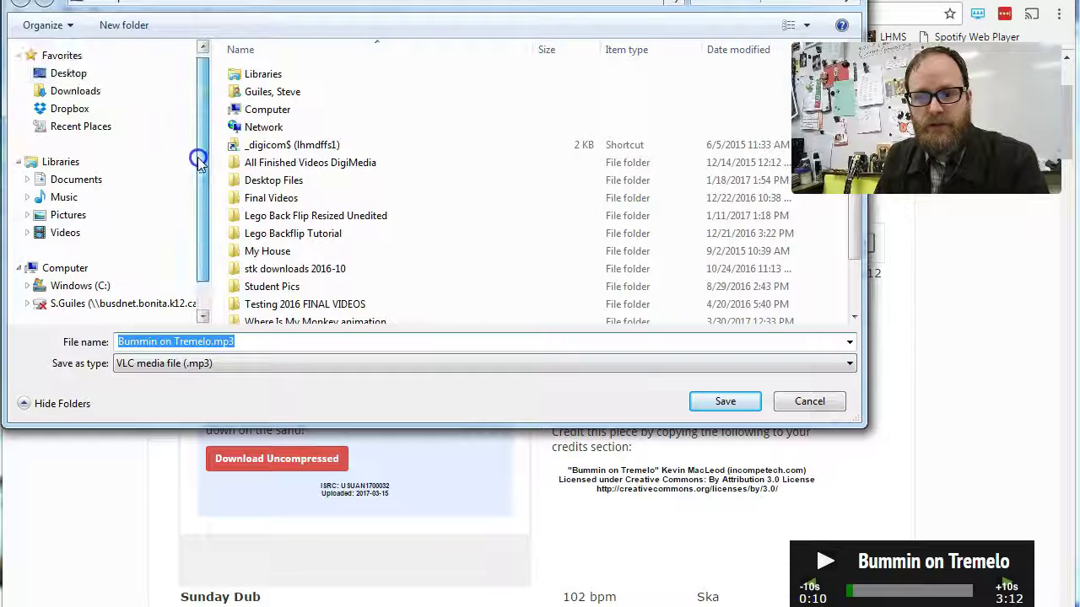
pyautogui.moveTo(202, 150); pyautogui.dragTo(205, 196)
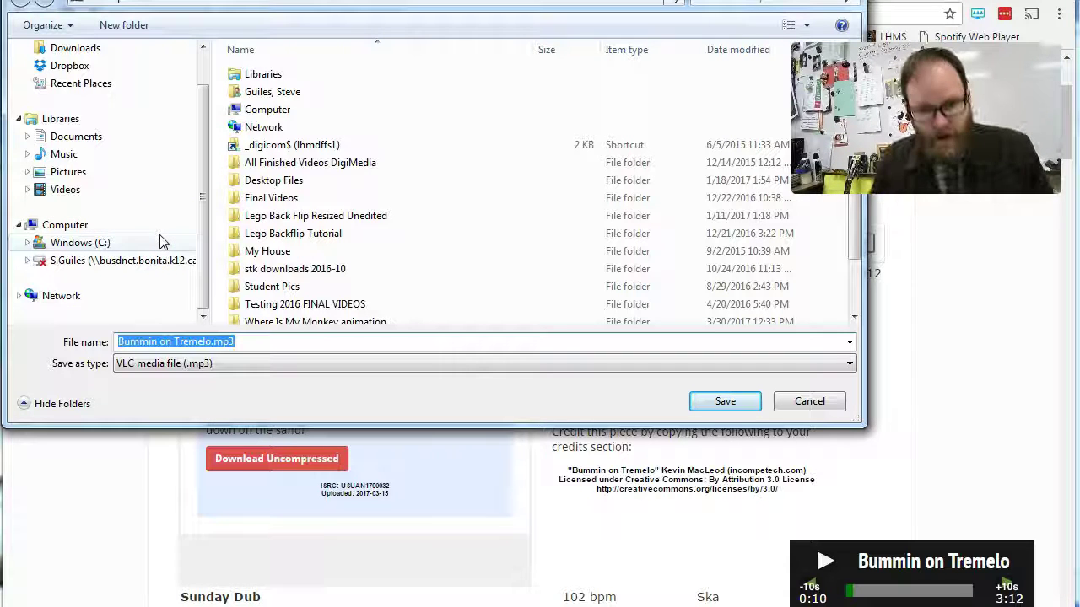
pyautogui.moveTo(200, 193); pyautogui.dragTo(206, 167)
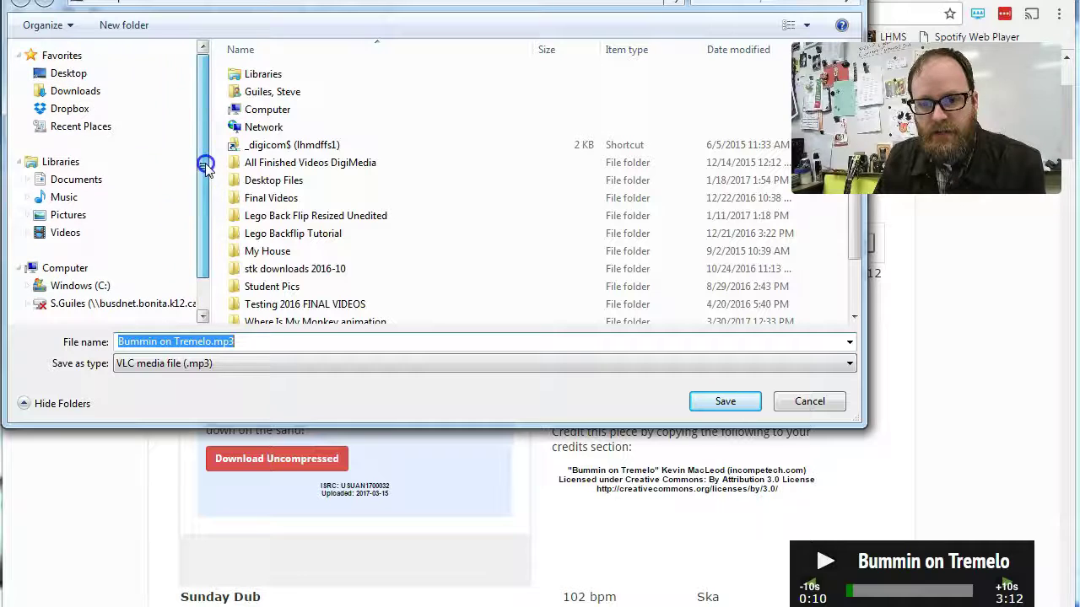
pyautogui.click(67, 73)
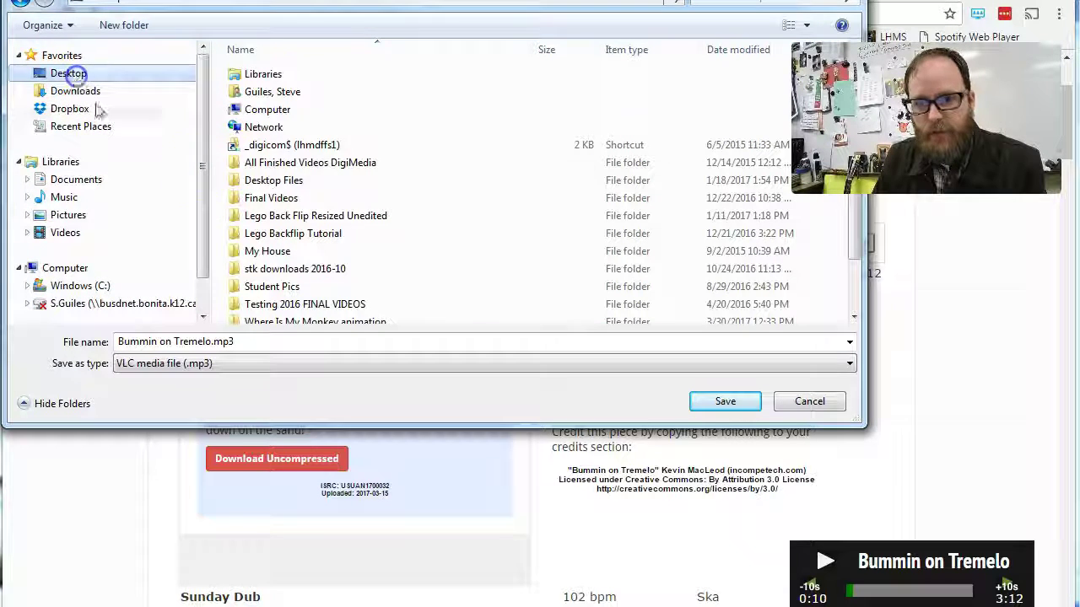
pyautogui.click(287, 234)
pyautogui.scroll(-1, 289, 240)
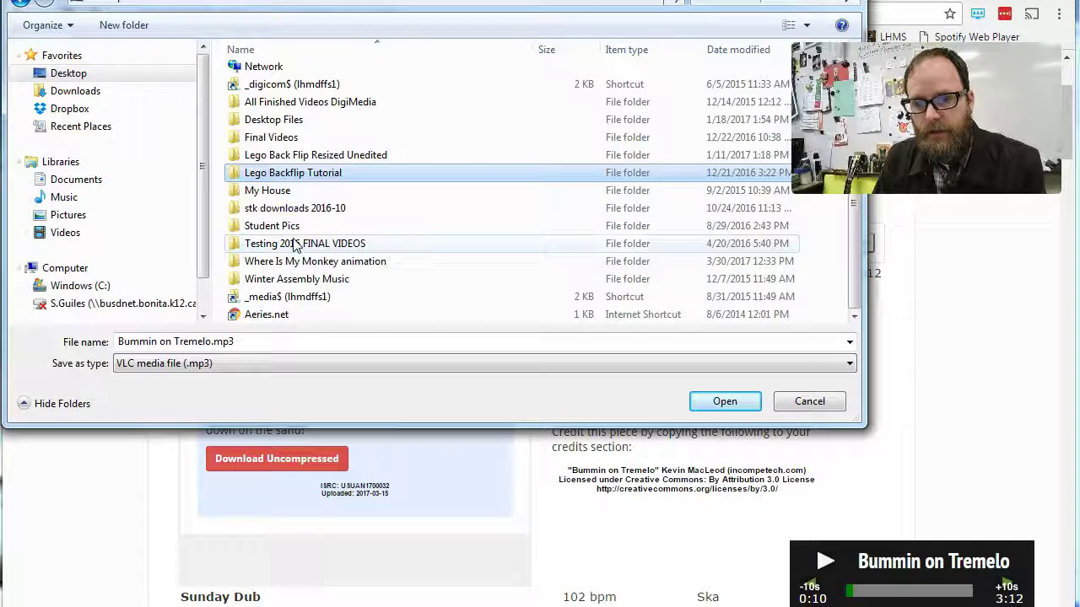
pyautogui.doubleClick(312, 263)
pyautogui.doubleClick(268, 73)
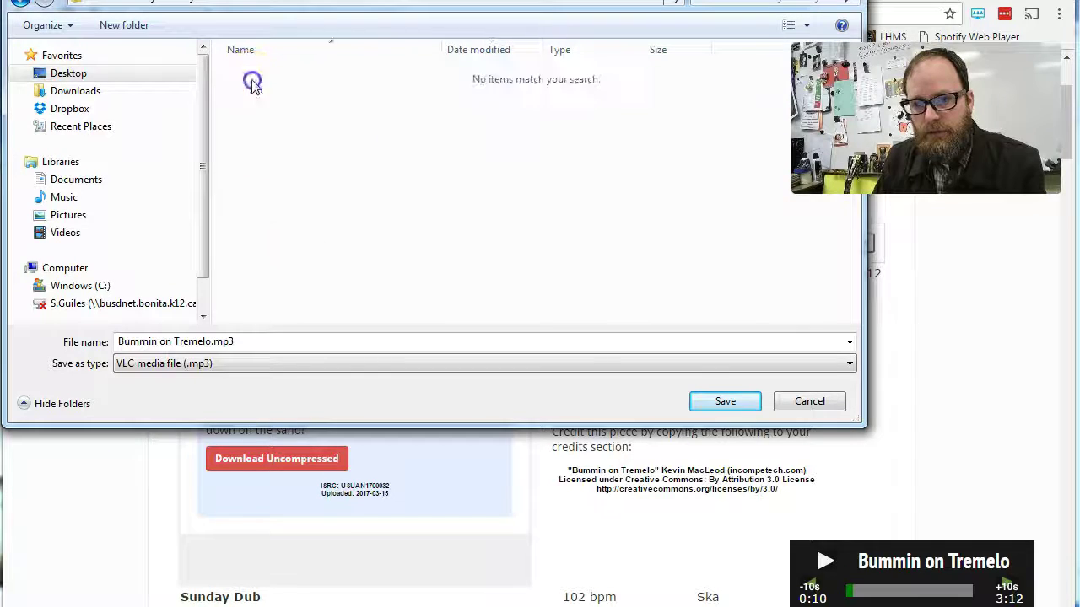
pyautogui.click(725, 400)
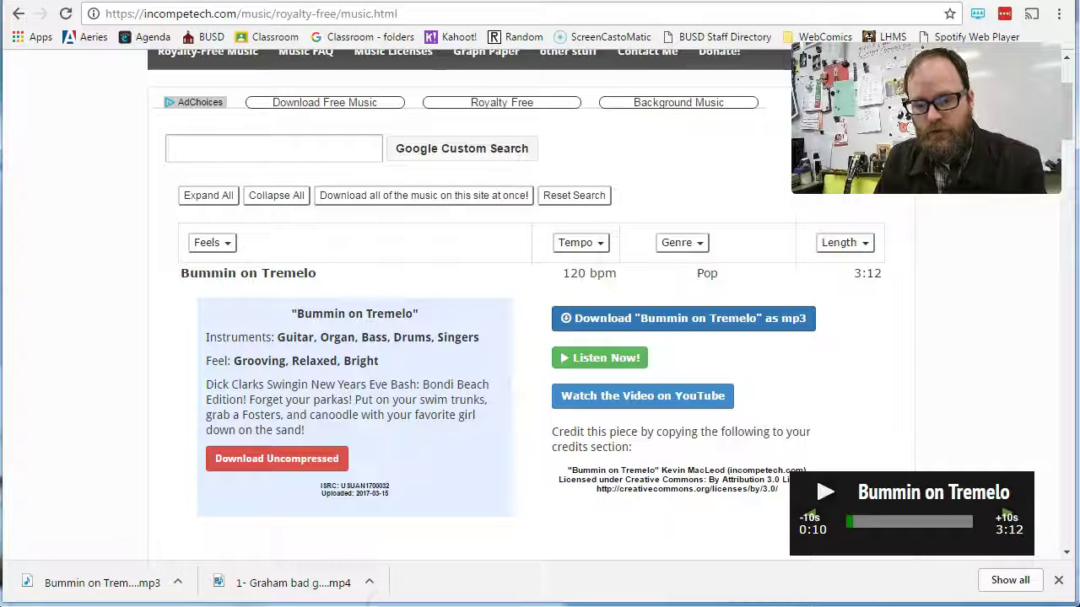
# Step: Show the downloaded Bummin on Tremelo.mp3 in its folder
pyautogui.click(110, 584)
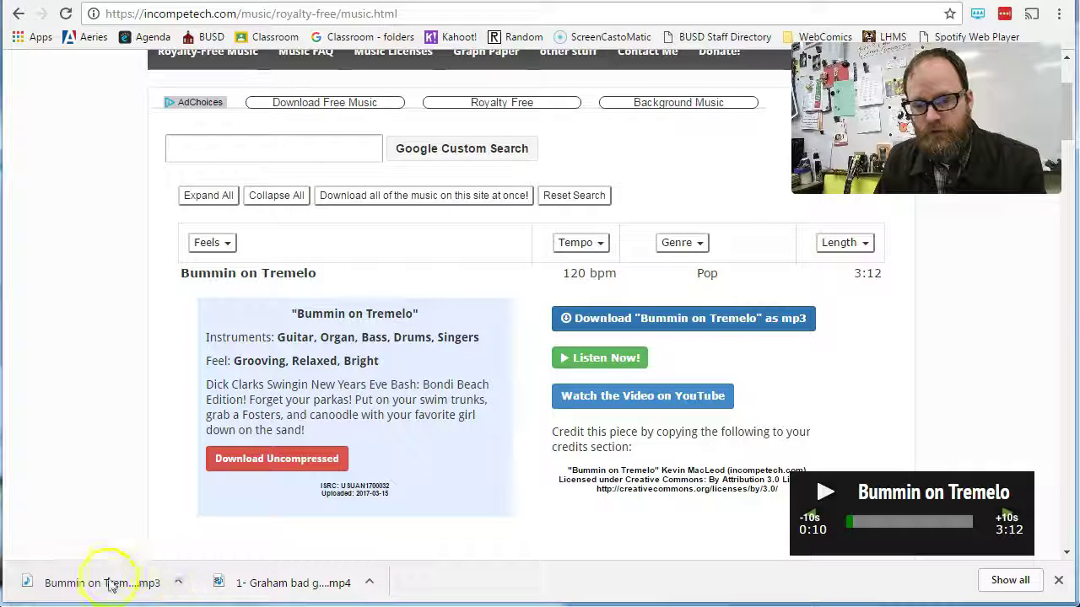
pyautogui.click(180, 583)
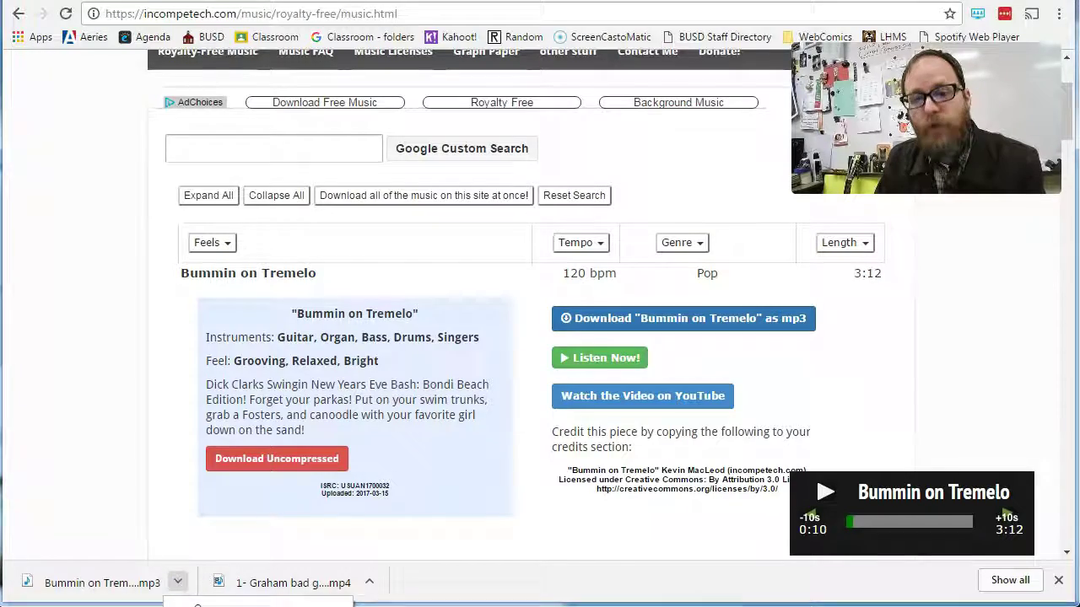
pyautogui.click(211, 549)
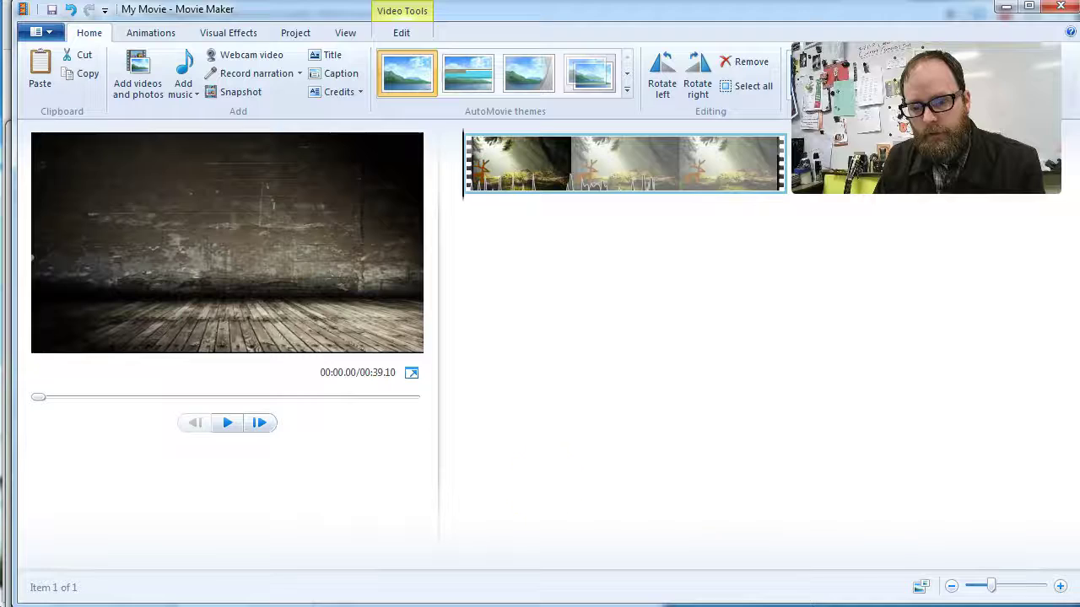
# Step: Bring the Edits folder window forward and move it to the lower right, clear of the preview
pyautogui.hotkey('alt', 'Tab')
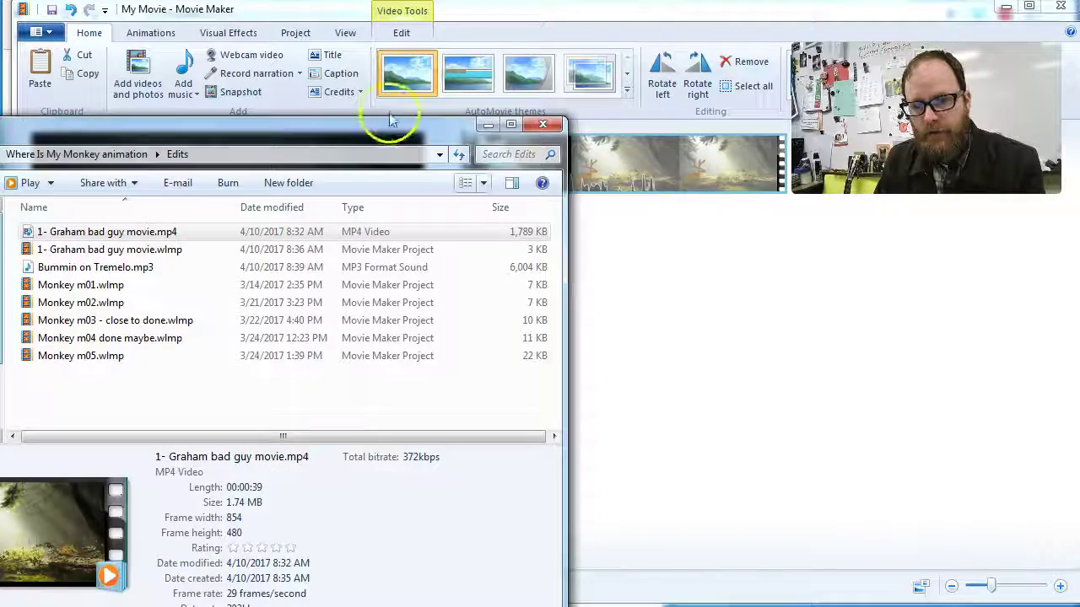
pyautogui.moveTo(338, 132); pyautogui.dragTo(973, 310)
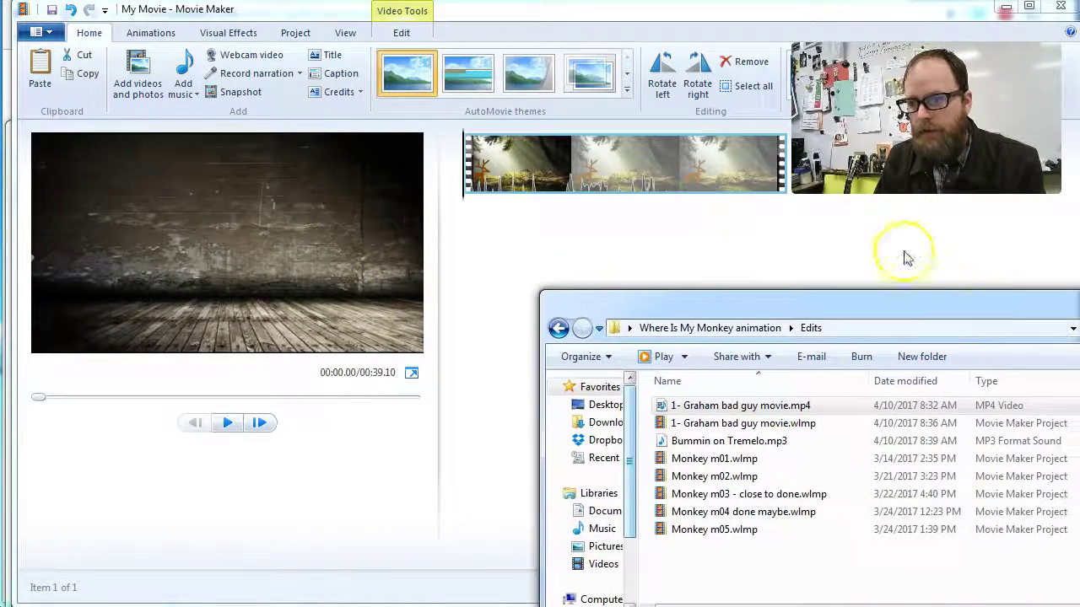
# Step: Rewind to the start and add Bummin on Tremelo.mp3 from the Edits folder via Add music
pyautogui.click(492, 206)
pyautogui.click(462, 206)
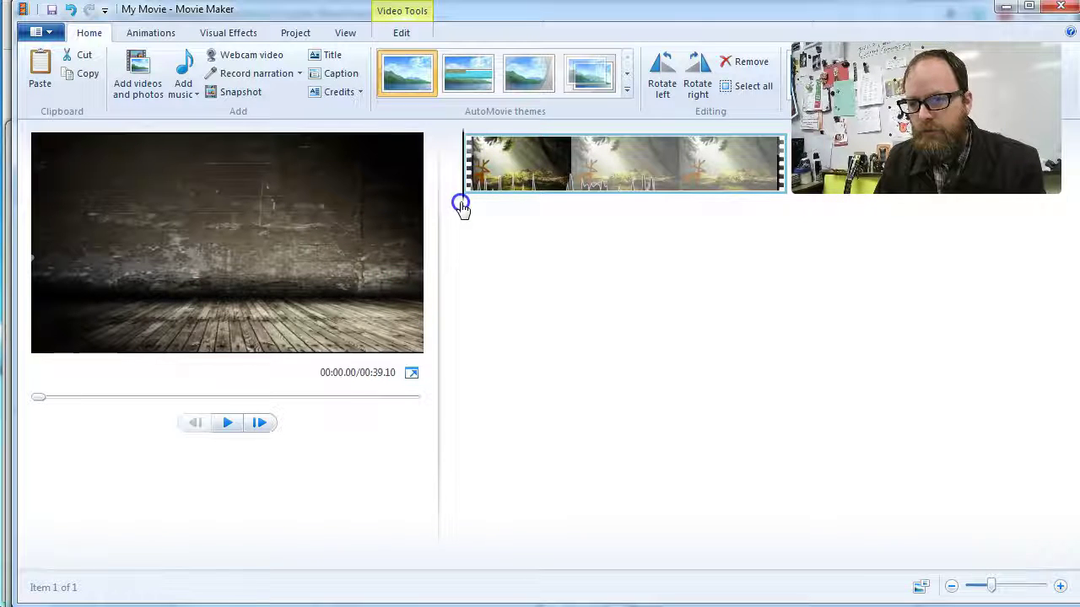
pyautogui.click(184, 91)
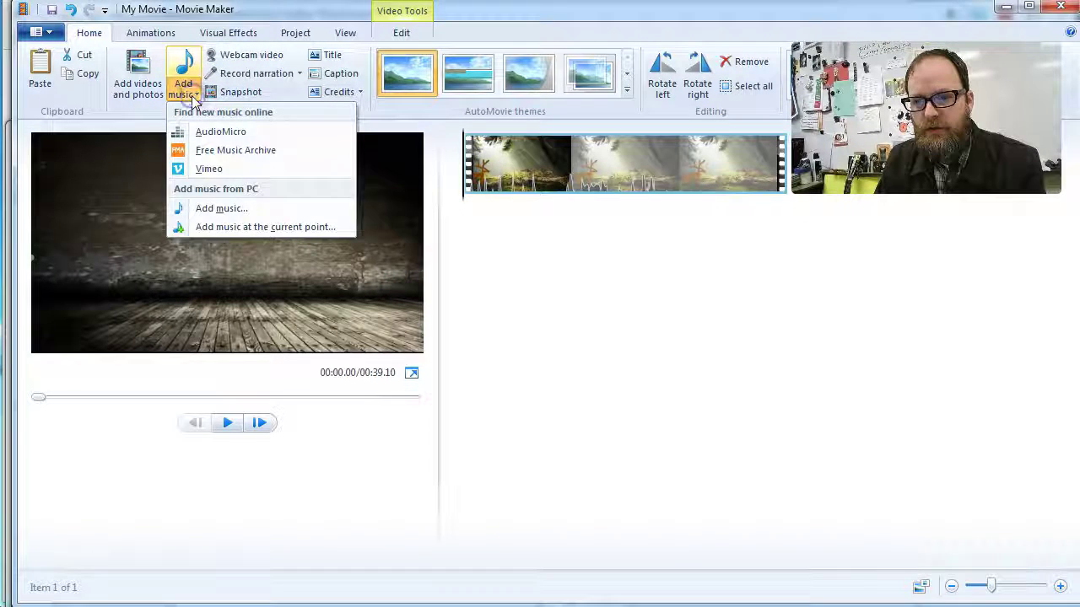
pyautogui.click(244, 227)
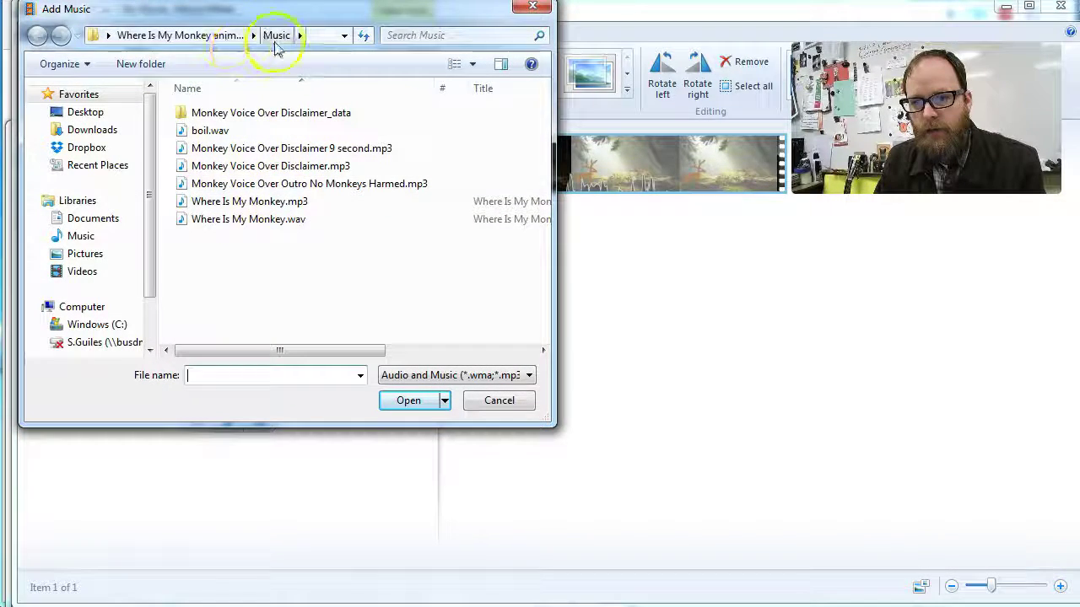
pyautogui.click(209, 34)
pyautogui.doubleClick(203, 112)
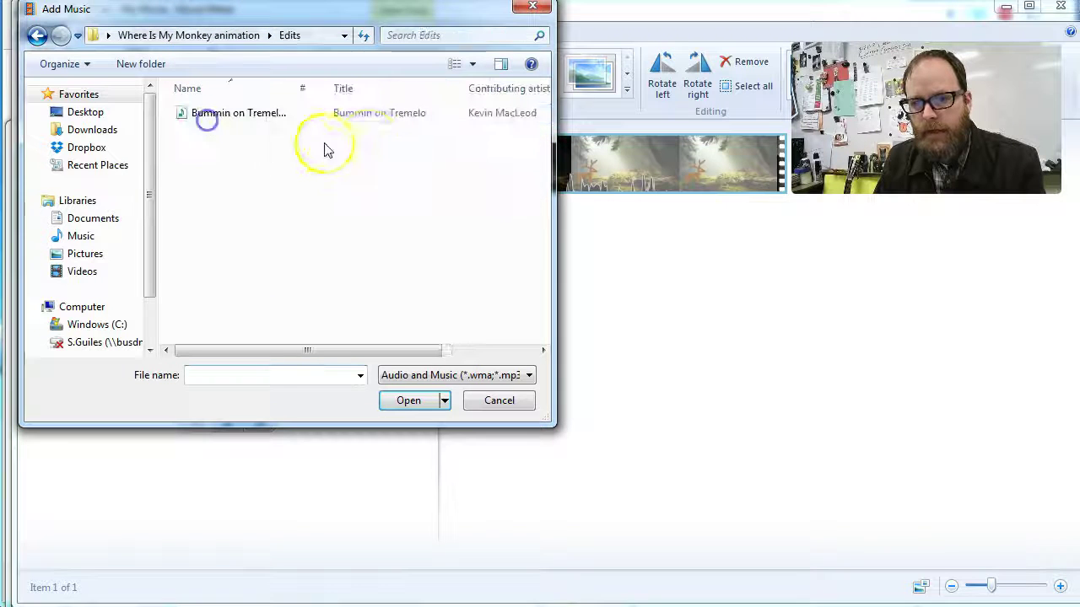
pyautogui.moveTo(296, 88); pyautogui.dragTo(362, 88)
pyautogui.click(218, 117)
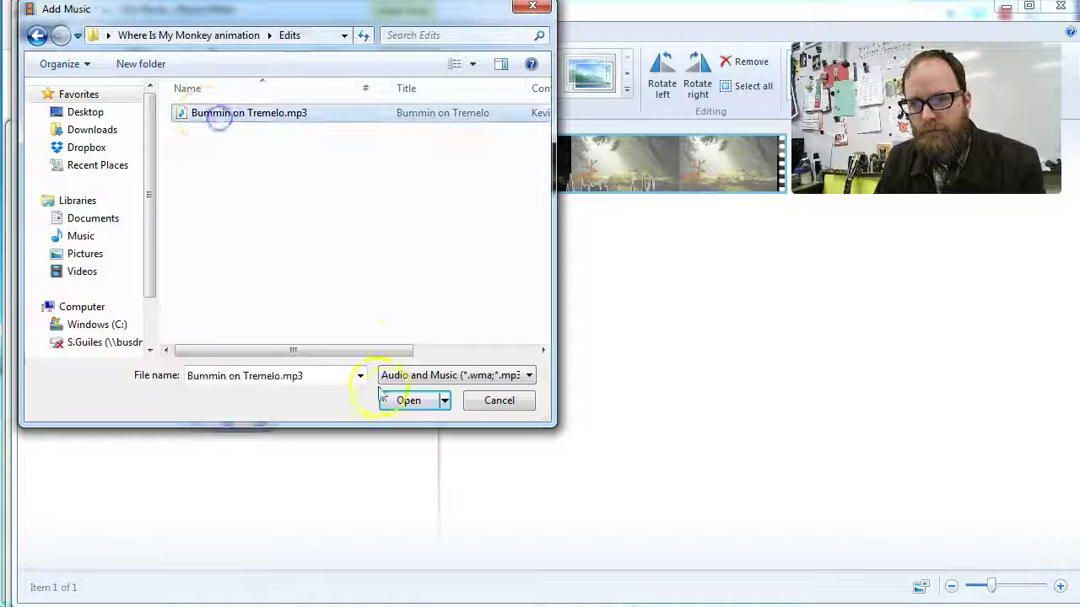
pyautogui.click(408, 399)
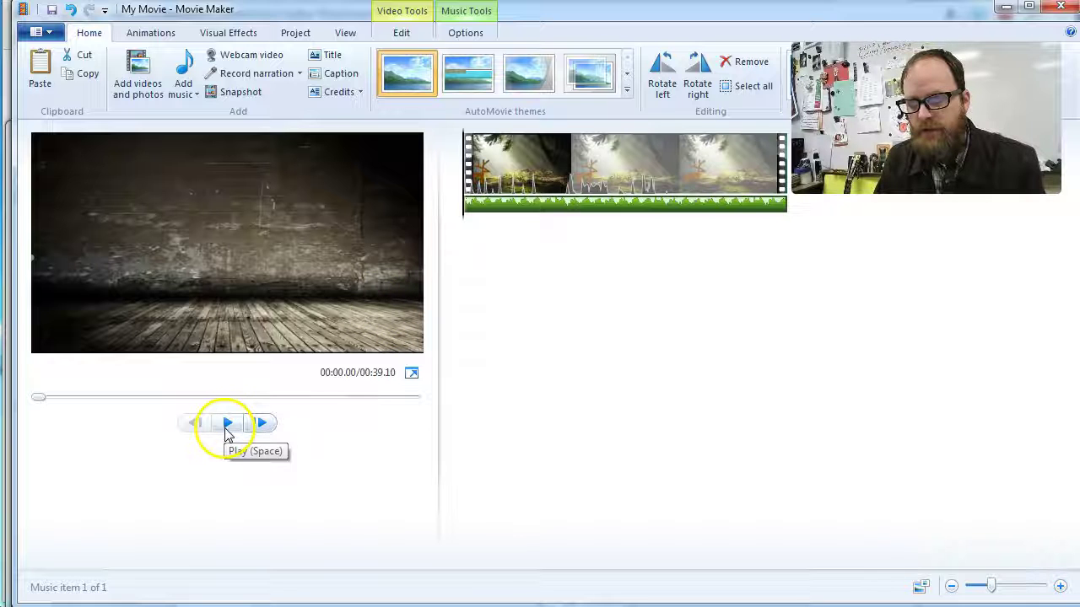
# Step: Nudge the Bummin on Tremelo music volume slider up slightly and replay the preview
pyautogui.click(227, 426)
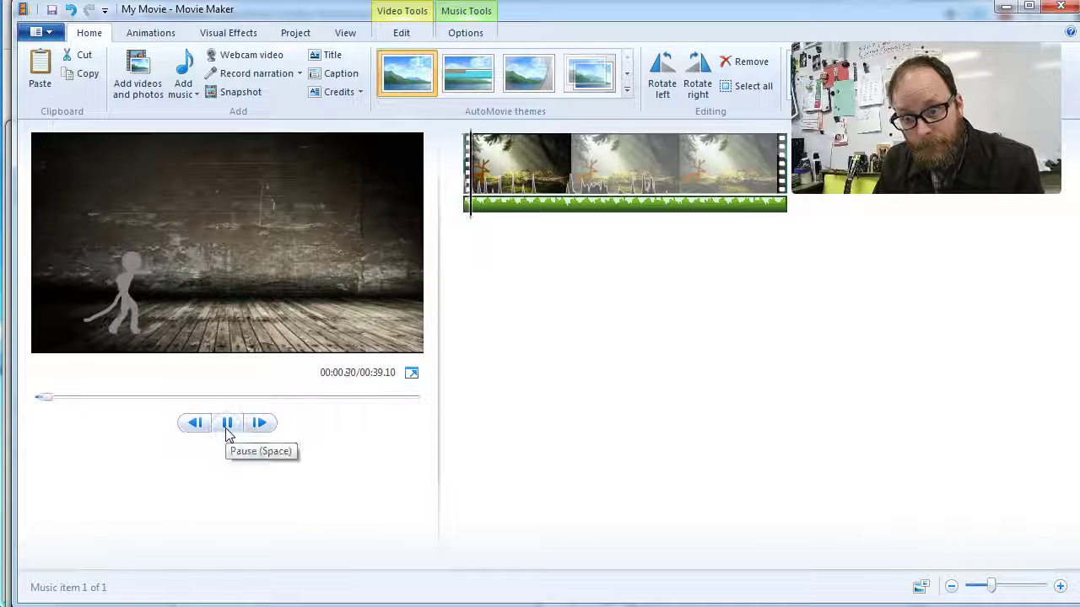
pyautogui.click(520, 240)
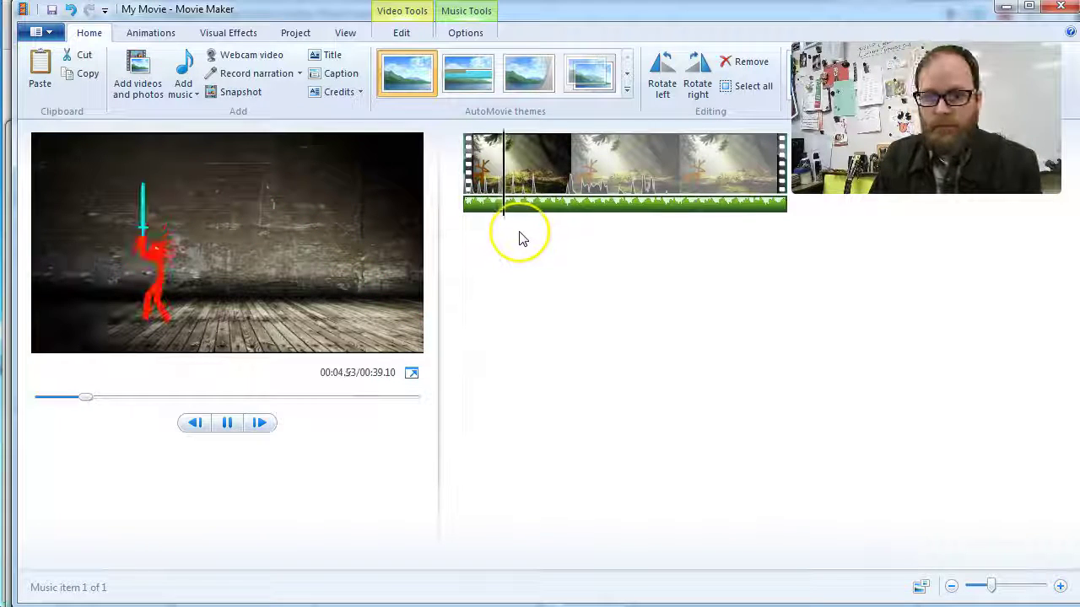
pyautogui.doubleClick(534, 214)
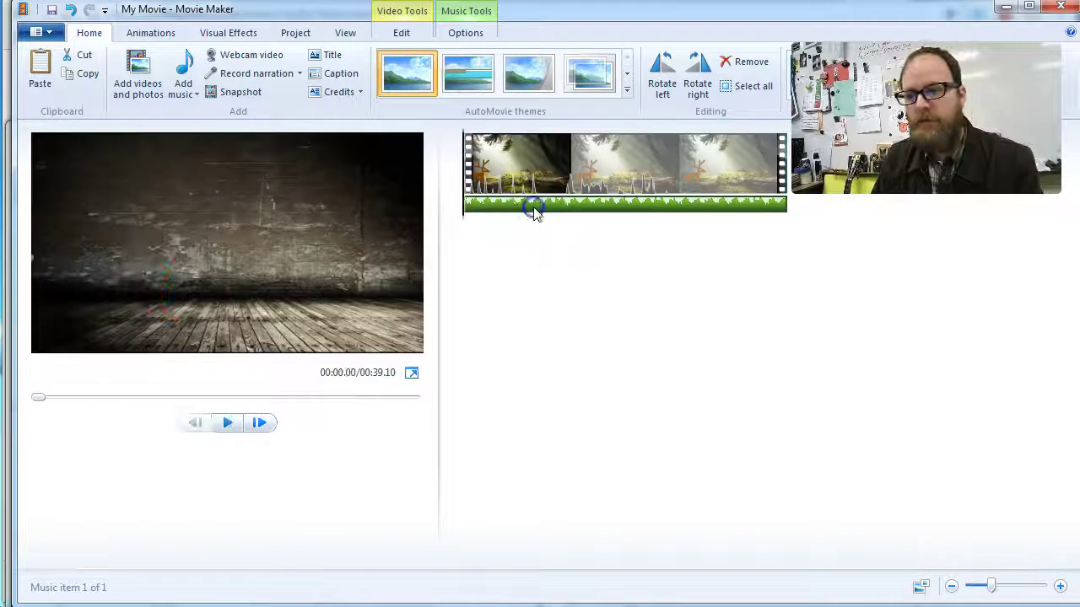
pyautogui.click(38, 88)
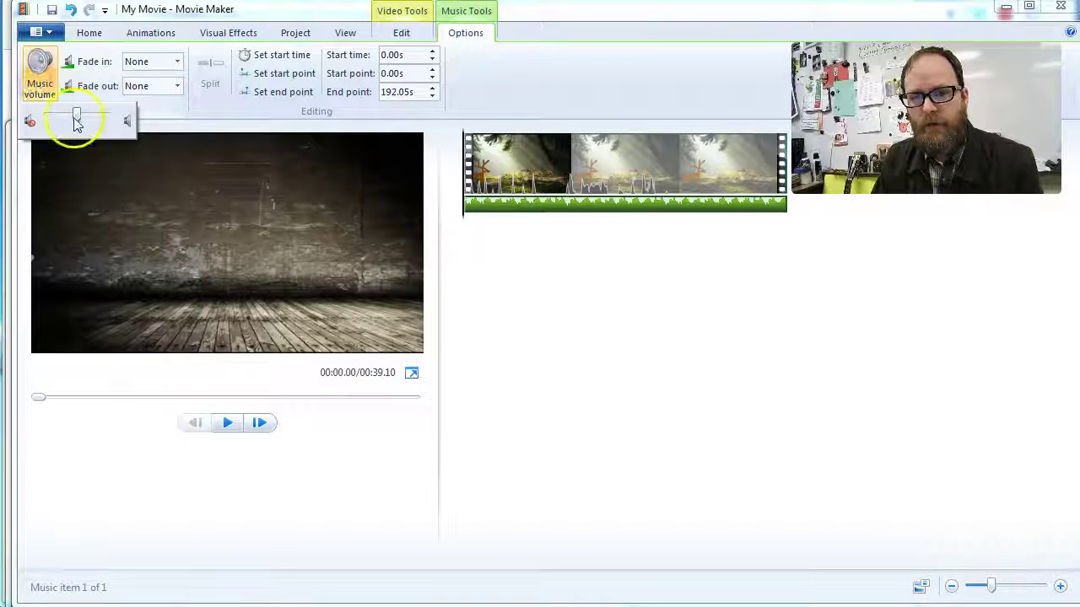
pyautogui.moveTo(77, 123); pyautogui.dragTo(87, 120)
pyautogui.click(228, 426)
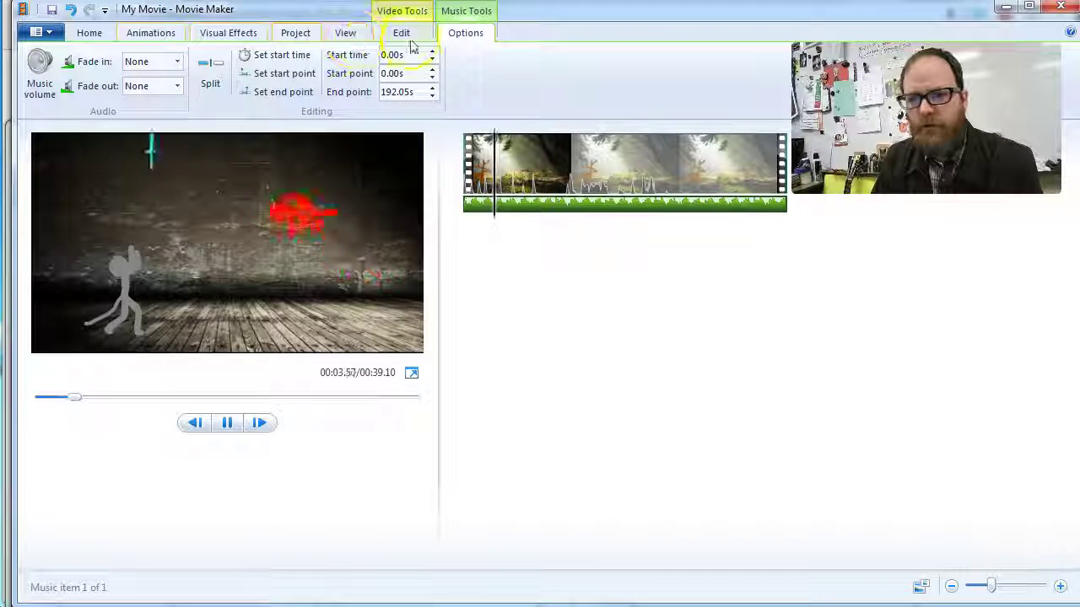
# Step: Set the Project audio mix to Emphasize music and preview the movie to 00:27.40
pyautogui.click(87, 33)
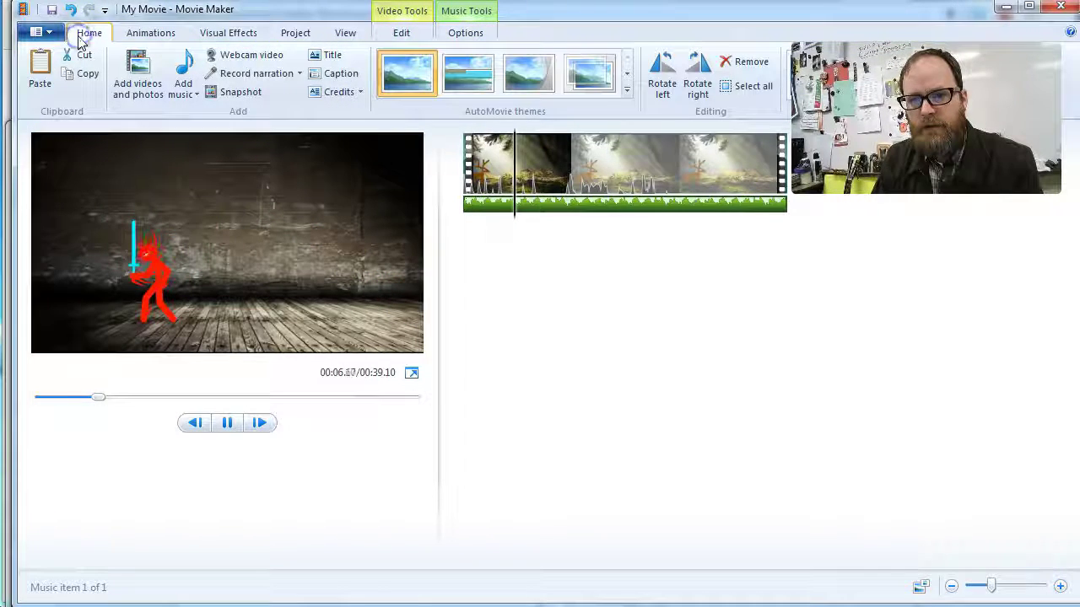
pyautogui.click(465, 13)
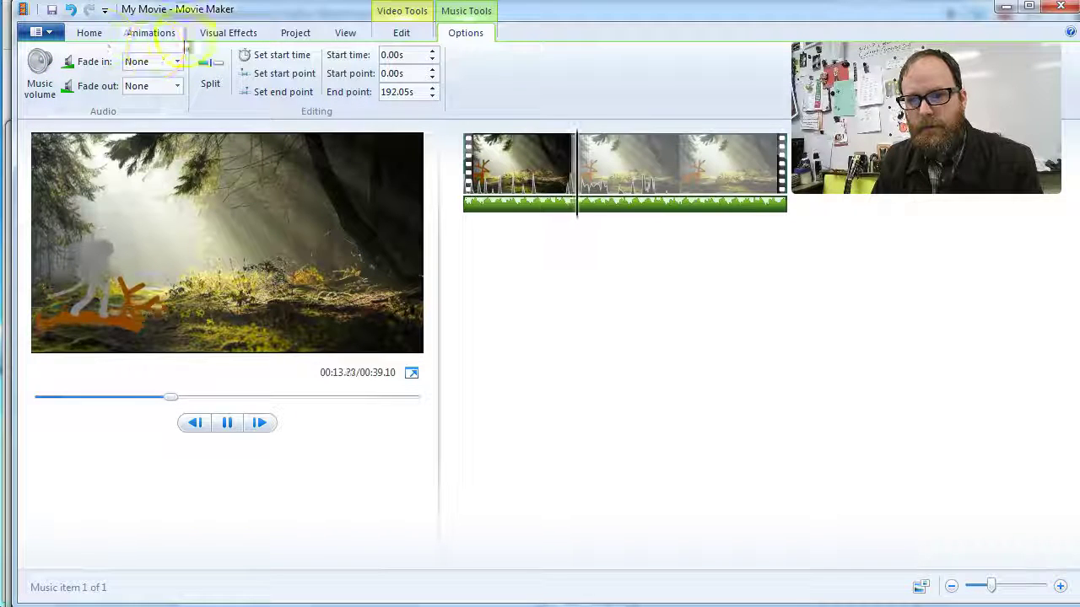
pyautogui.click(295, 35)
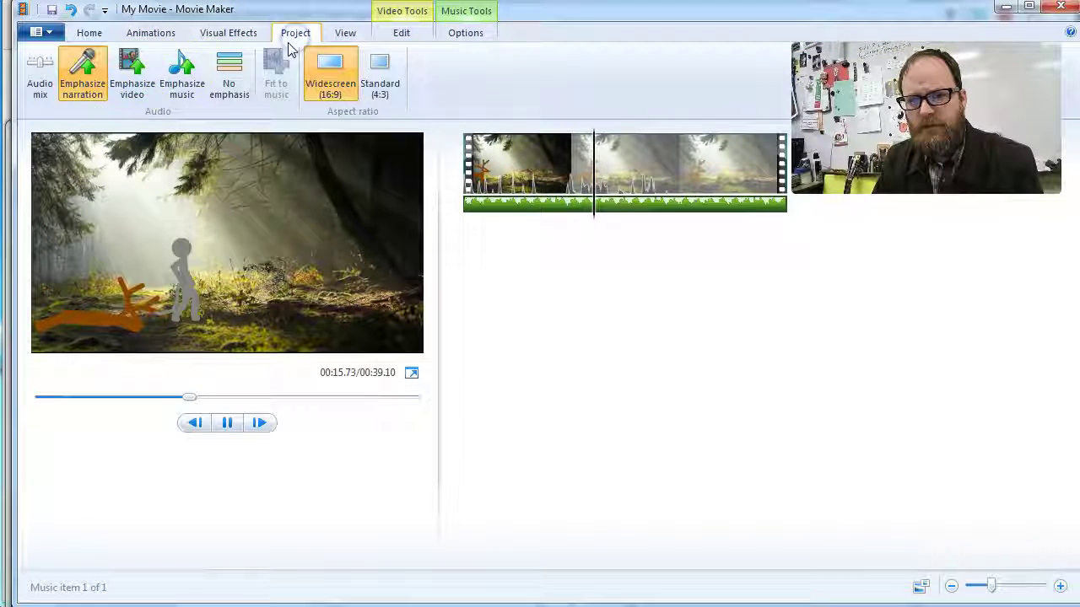
pyautogui.click(75, 93)
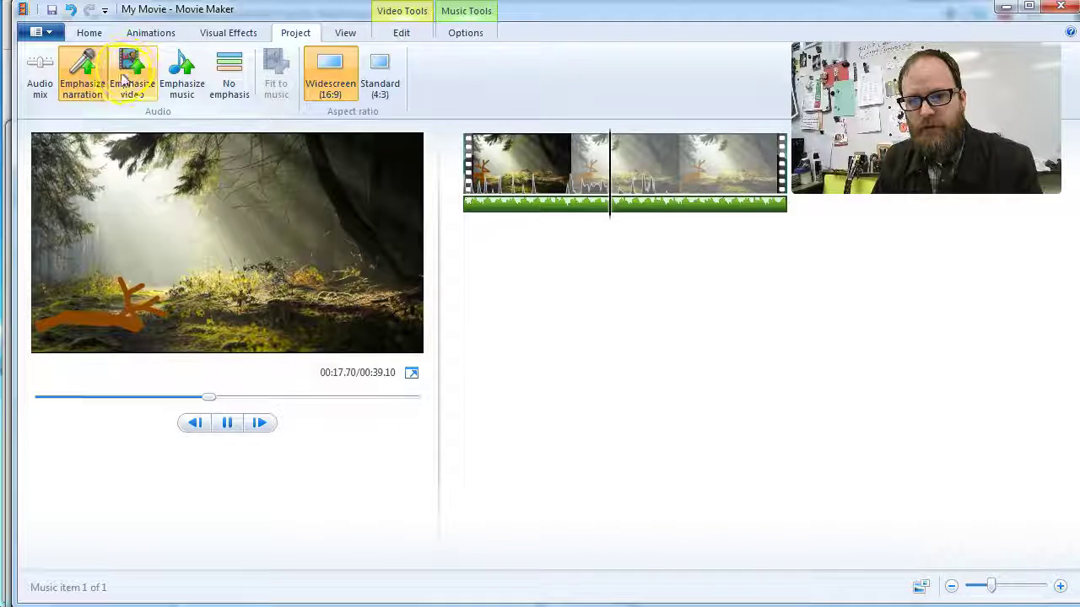
pyautogui.click(181, 76)
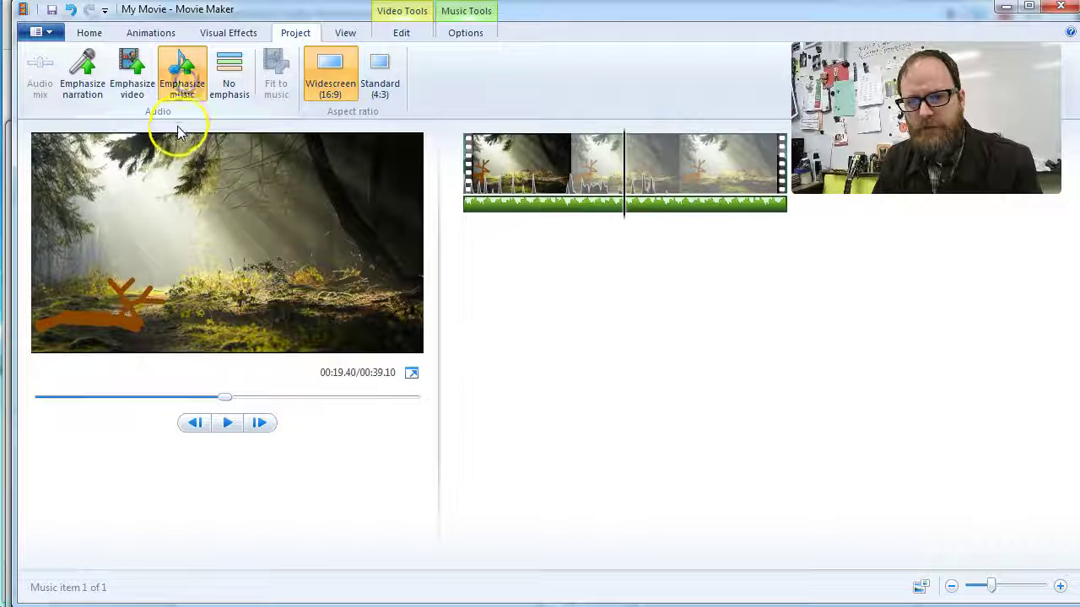
pyautogui.click(225, 432)
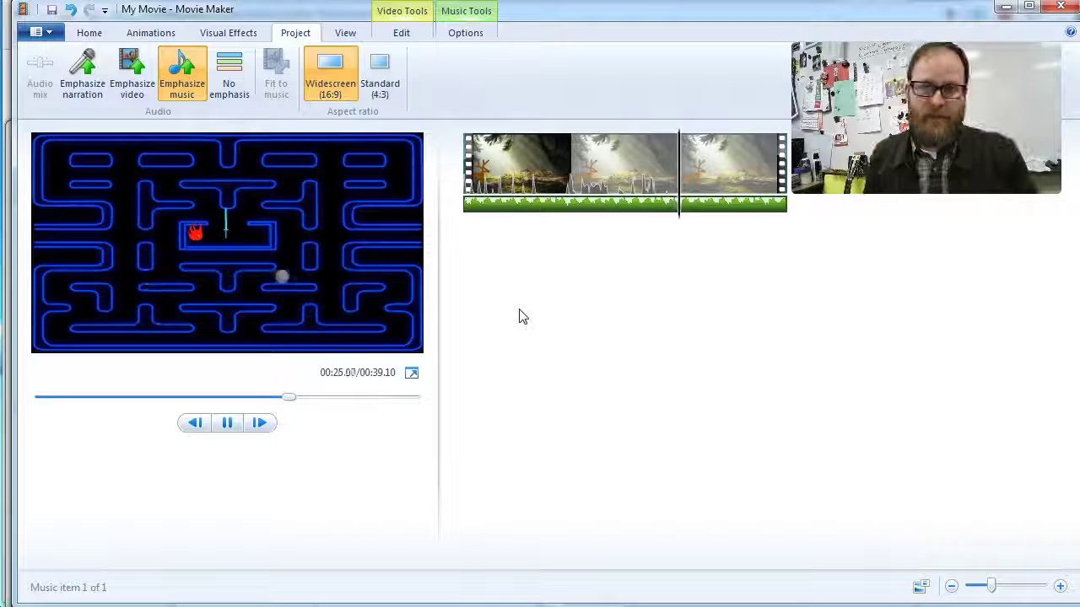
pyautogui.click(227, 424)
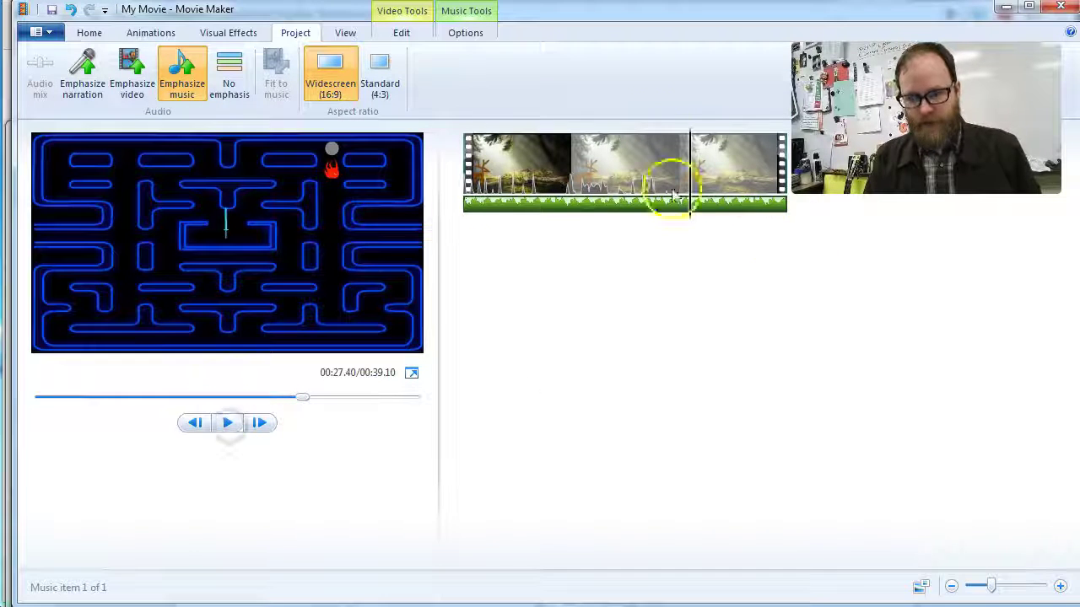
# Step: Save the project in Edits as '1- Graham bad guy movie music.wlmp'
pyautogui.click(38, 32)
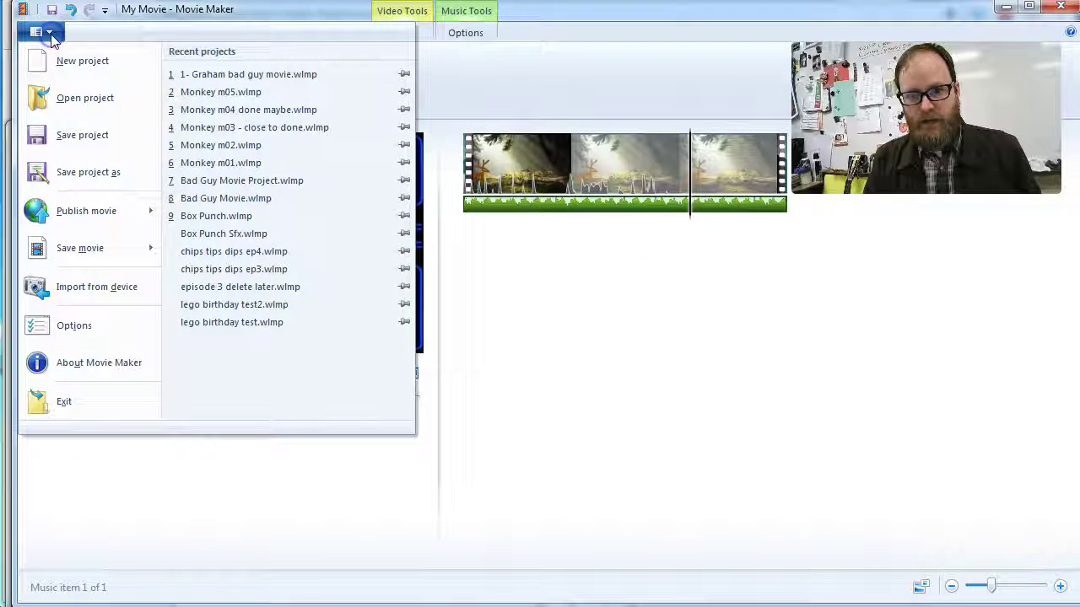
pyautogui.click(98, 173)
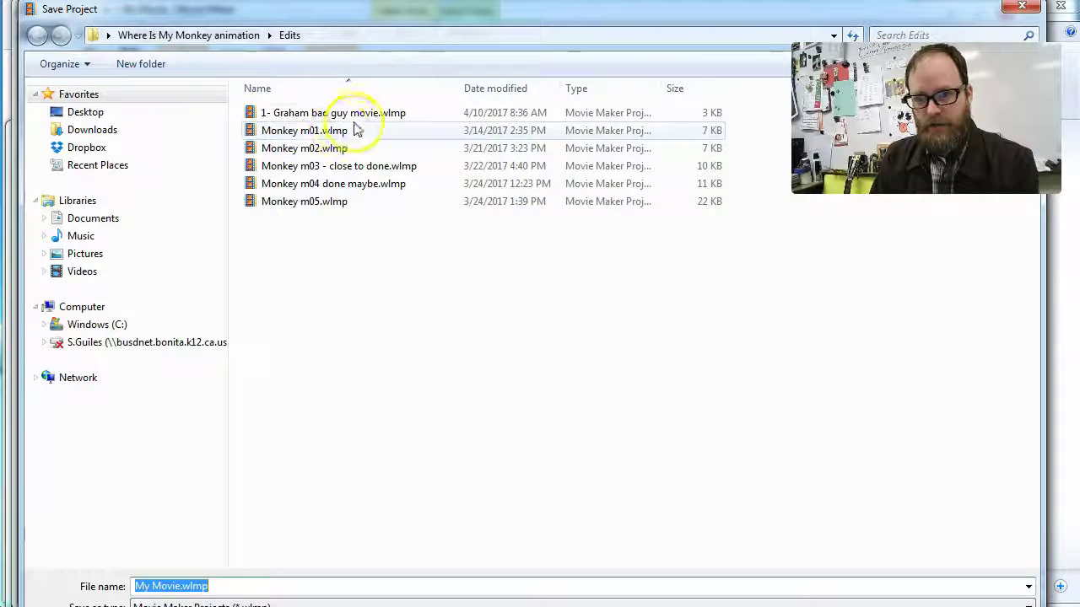
pyautogui.click(357, 114)
pyautogui.click(250, 586)
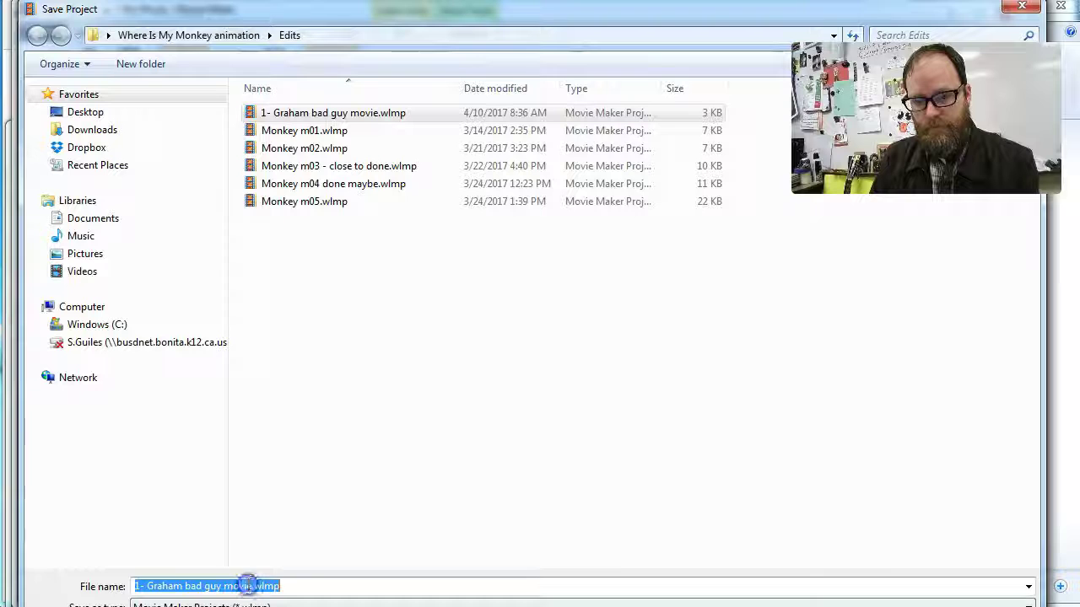
pyautogui.click(247, 587)
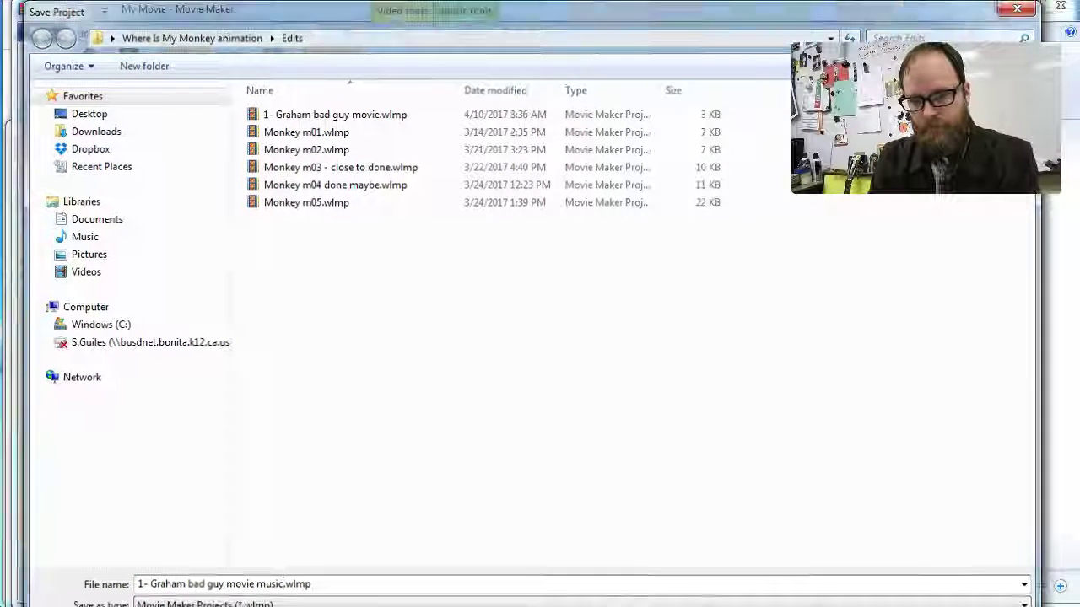
pyautogui.press('Return')
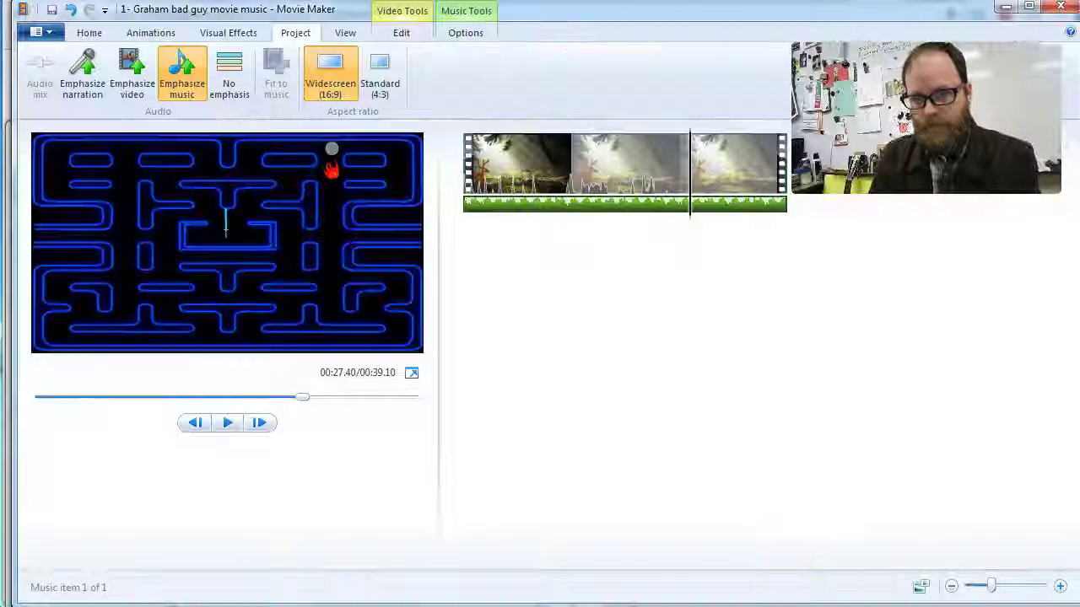
# Step: Start exporting the movie with the Save movie > For computer settings
pyautogui.click(49, 34)
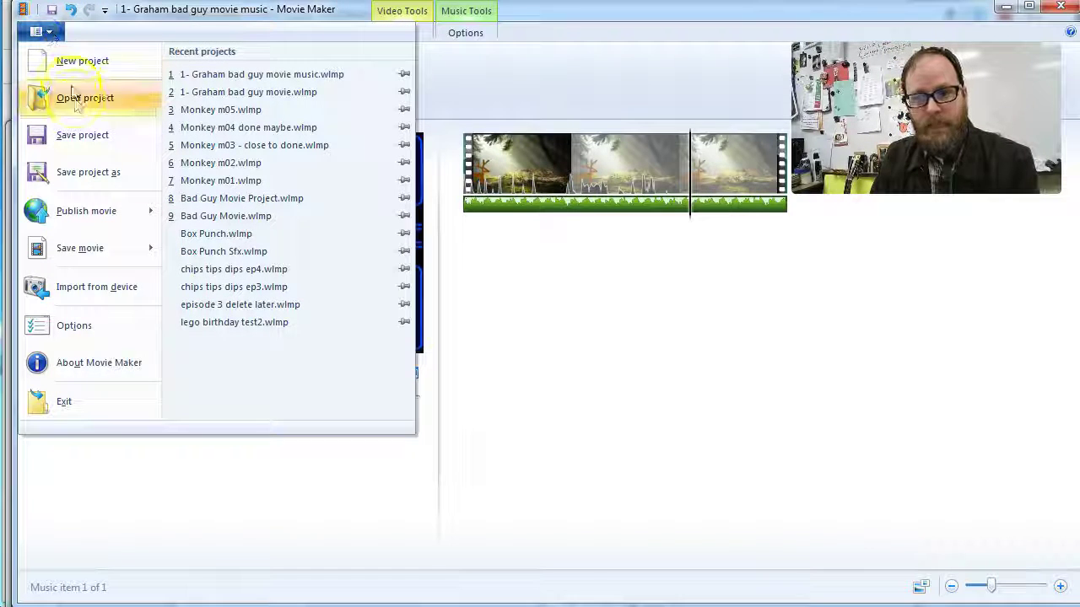
pyautogui.moveTo(91, 255)
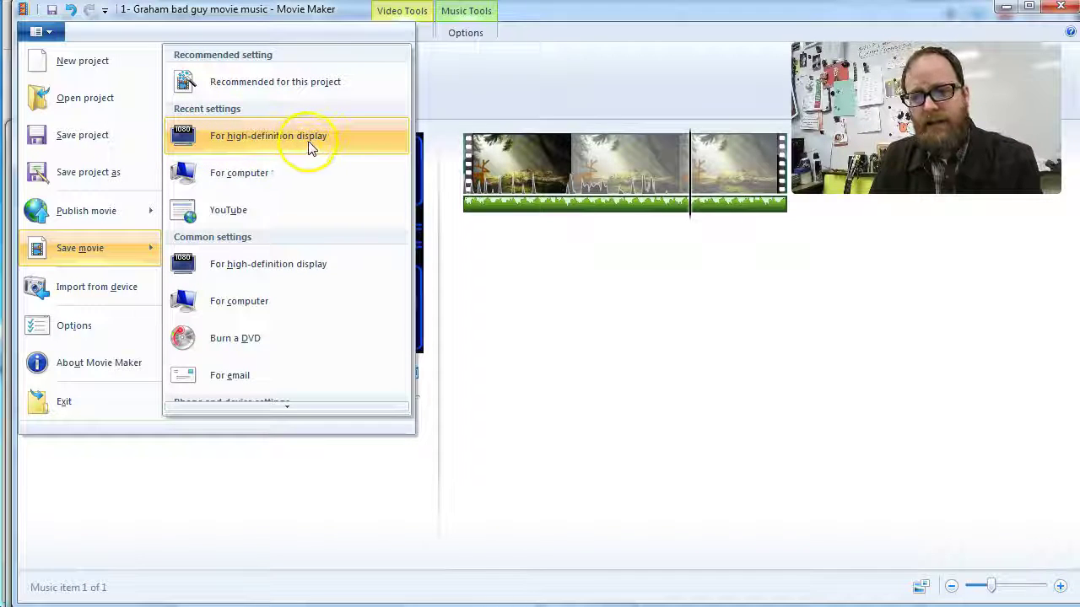
pyautogui.click(261, 174)
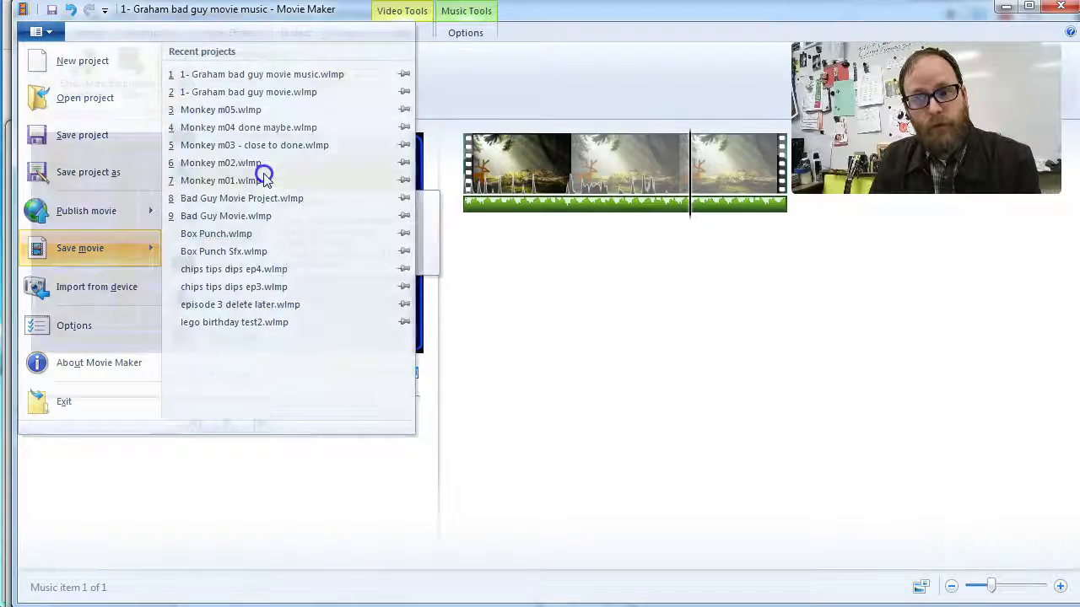
# Step: Export the movie as '1- Graham bad guy movie music.mp4' in MPEG-4/H.264 format
pyautogui.doubleClick(253, 414)
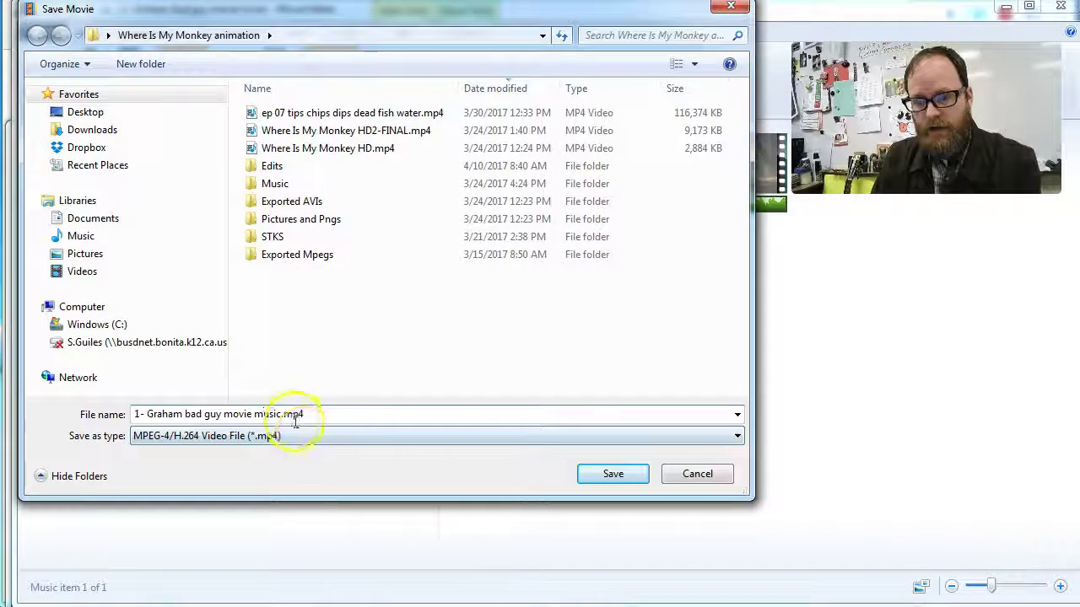
pyautogui.click(610, 474)
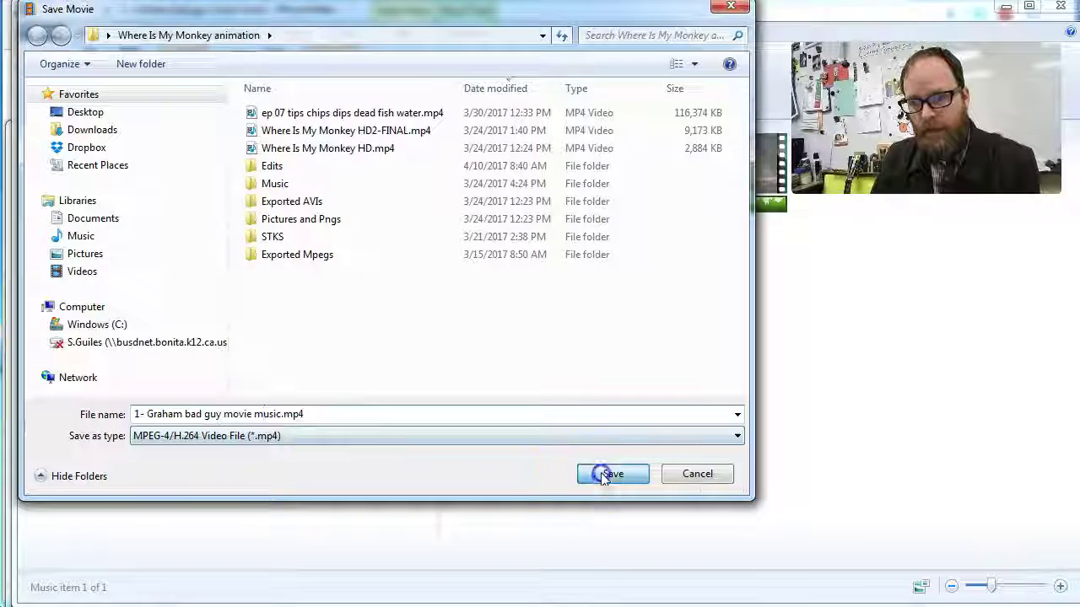